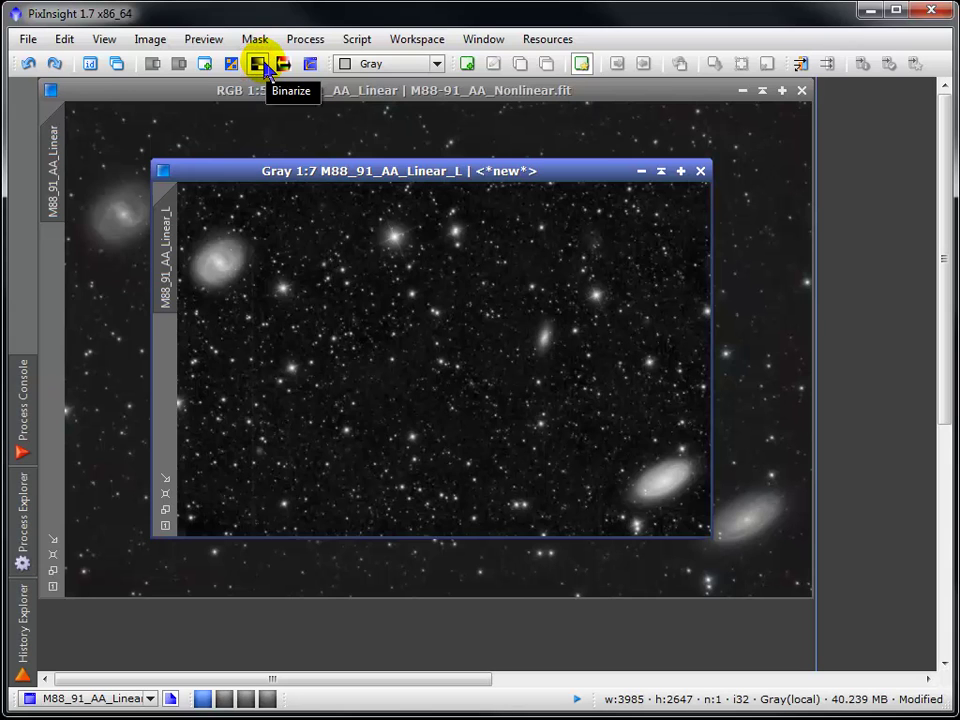
Binarize the grayscale luminance copy into a pure black-and-white image.
{"action": "left_click", "coordinate": [264, 65]}
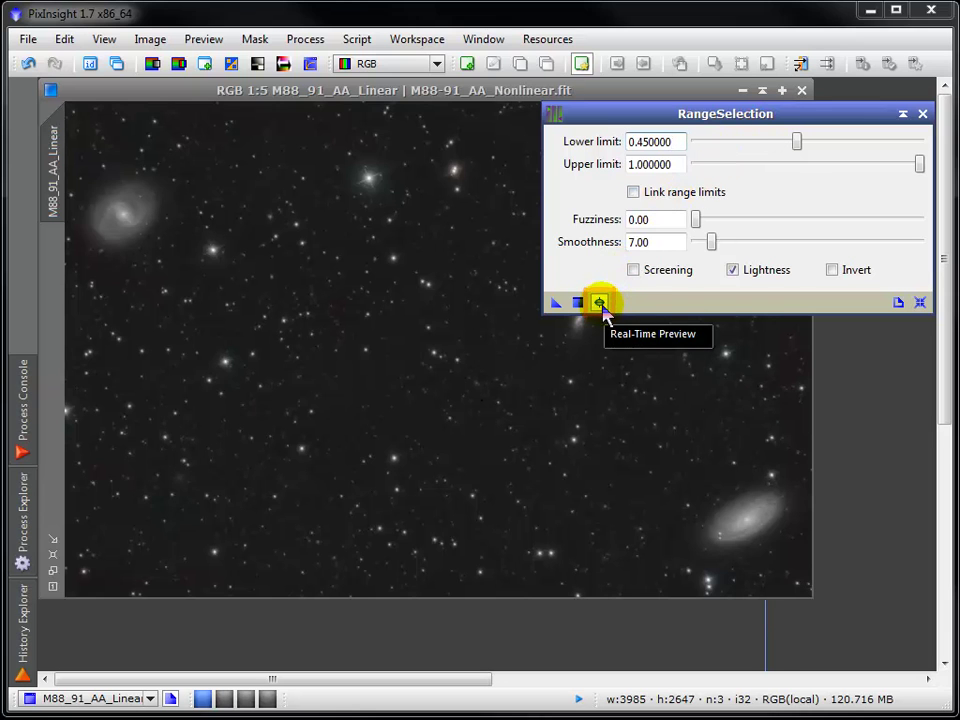
With Real-Time Preview on, set RangeSelection to lower limit 0.40, fuzziness 0.04 and smoothness 9.00.
{"action": "left_click", "coordinate": [600, 303]}
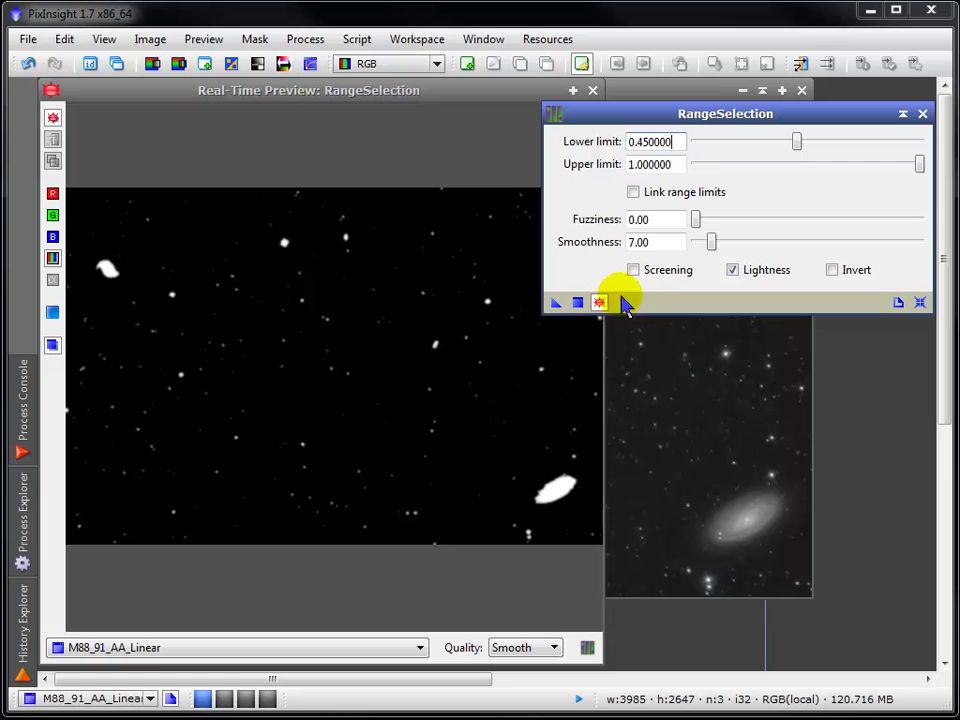
{"action": "mouse_move", "coordinate": [797, 145]}
{"action": "left_mouse_down"}
{"action": "mouse_move", "coordinate": [818, 146]}
{"action": "mouse_move", "coordinate": [790, 163]}
{"action": "mouse_move", "coordinate": [785, 154]}
{"action": "left_mouse_up"}
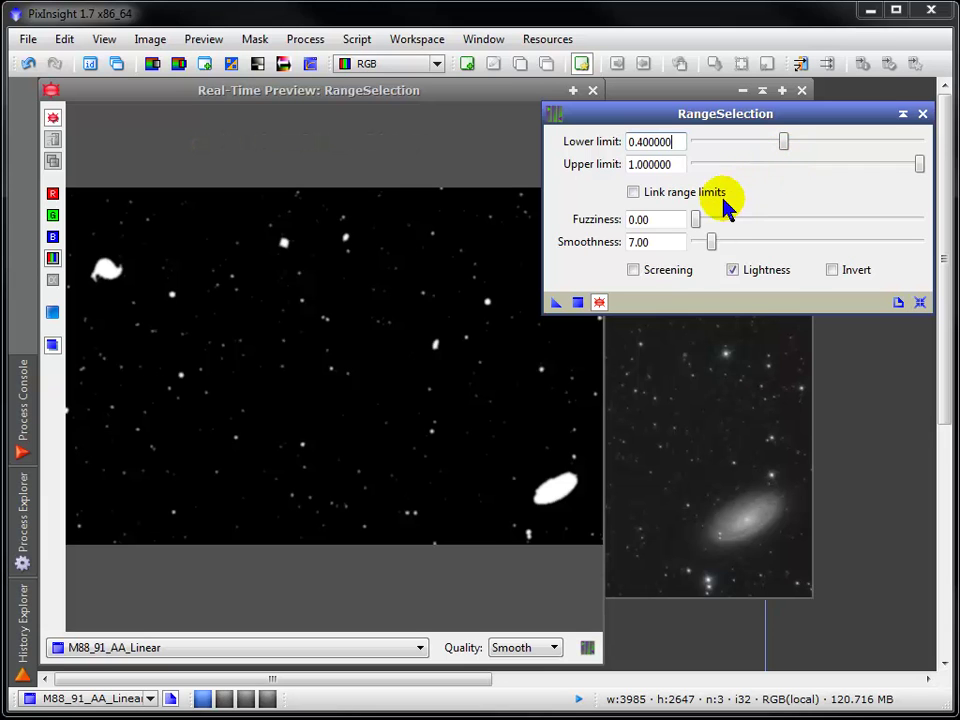
{"action": "left_click_drag", "start_coordinate": [697, 228], "coordinate": [705, 228]}
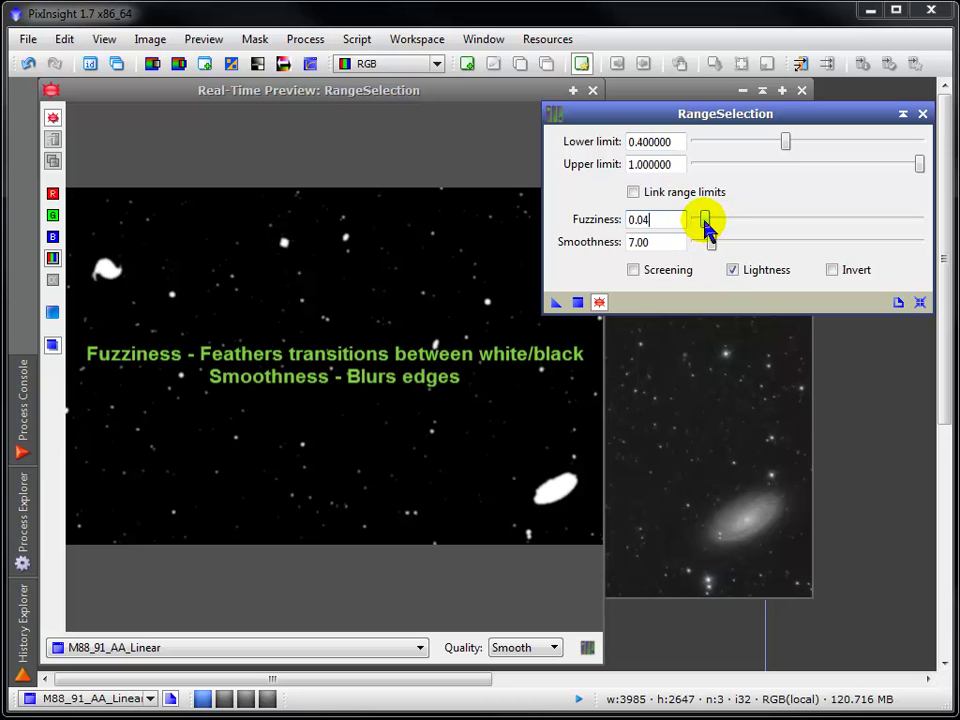
{"action": "left_click", "coordinate": [711, 240]}
{"action": "left_click_drag", "start_coordinate": [712, 241], "coordinate": [717, 244]}
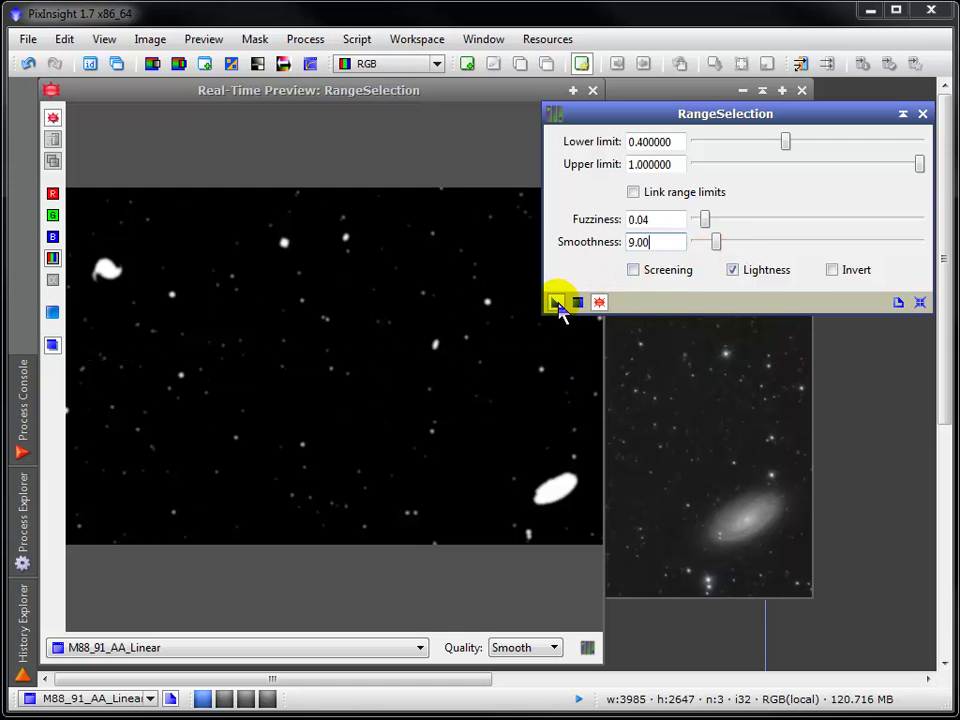
Apply RangeSelection to M88_91_AA_Linear to create range_mask, then bring the colour image forward.
{"action": "left_click_drag", "start_coordinate": [556, 302], "coordinate": [692, 371]}
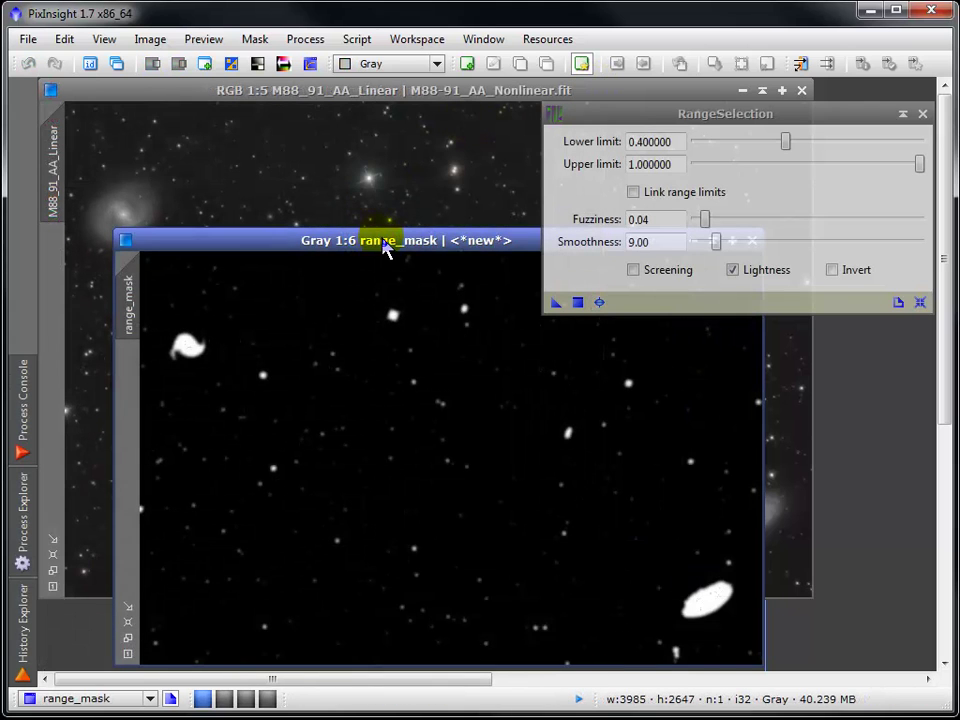
{"action": "left_click_drag", "start_coordinate": [376, 244], "coordinate": [340, 125]}
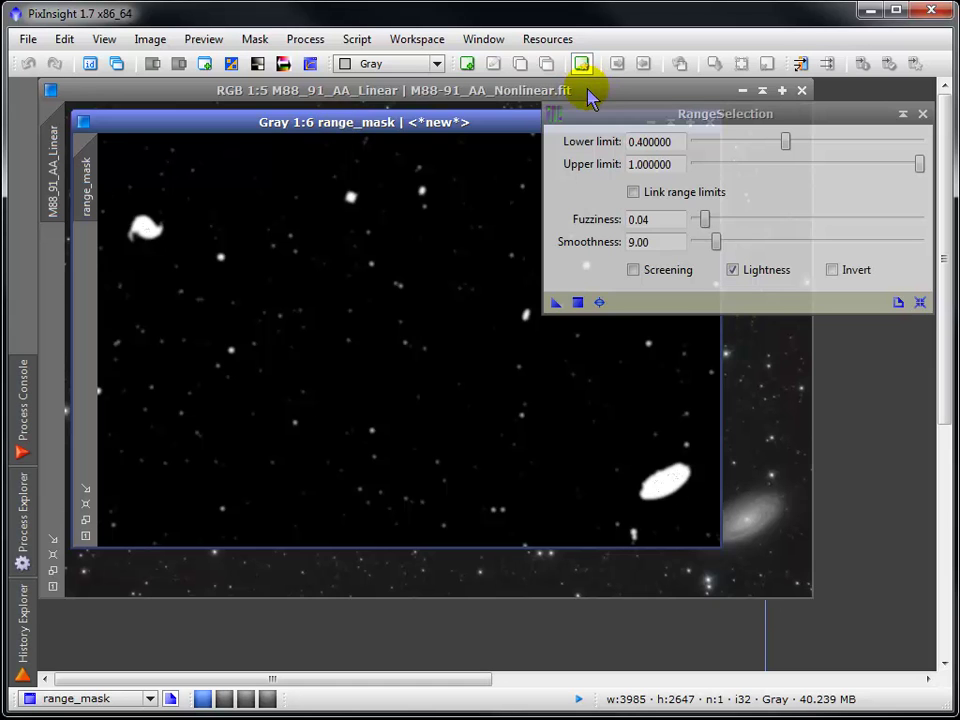
{"action": "left_click", "coordinate": [588, 91]}
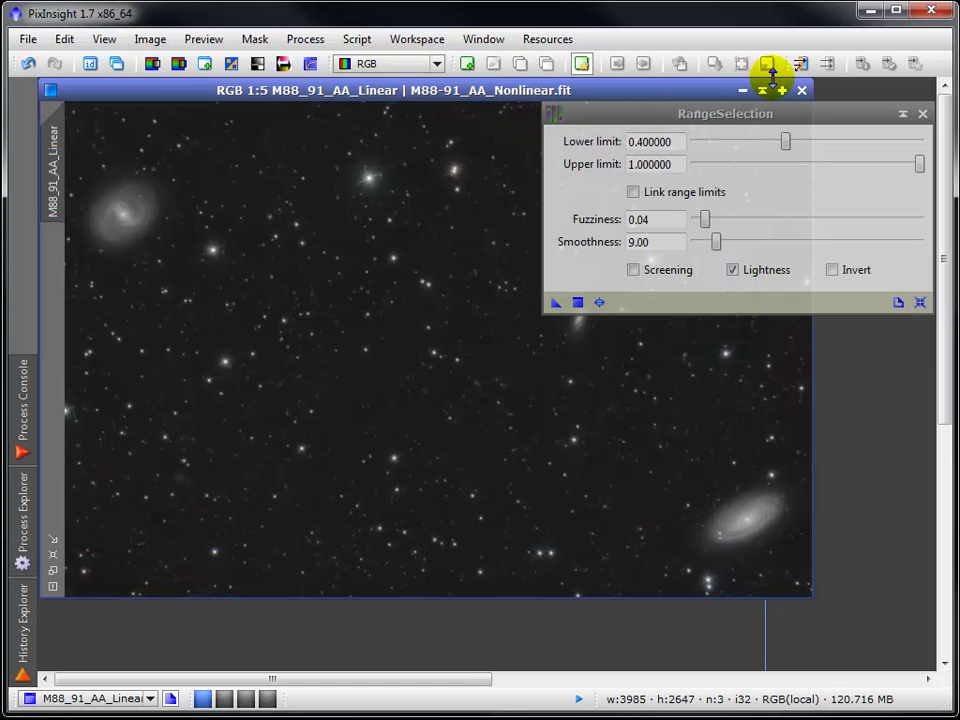
{"action": "left_click", "coordinate": [803, 64]}
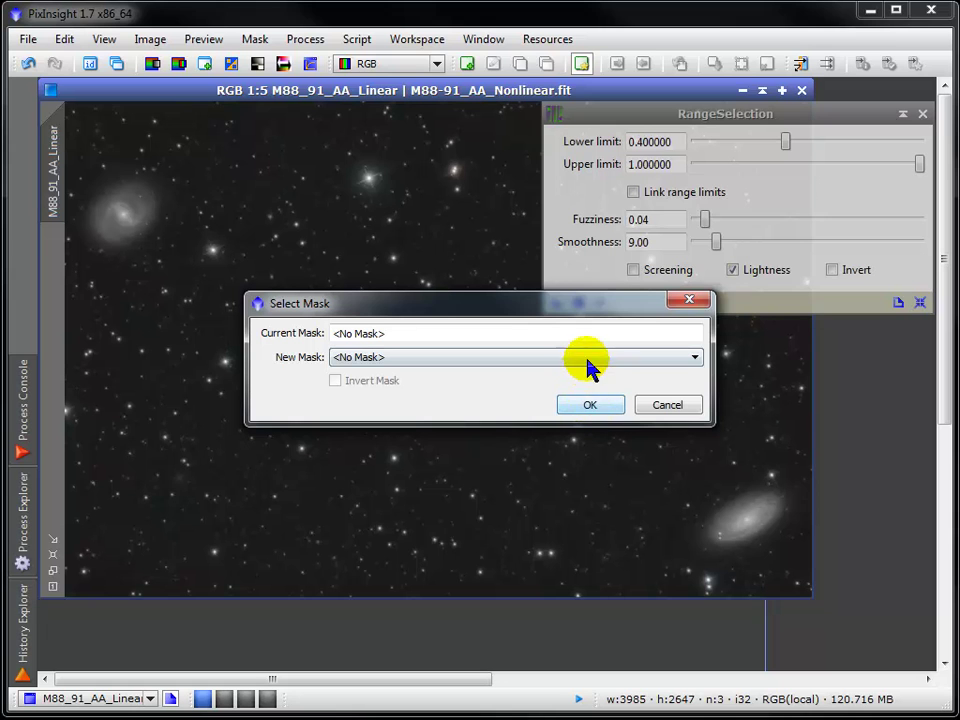
{"action": "scroll", "coordinate": [589, 368], "scroll_direction": "down", "scroll_amount": 1}
{"action": "left_click", "coordinate": [587, 362]}
{"action": "left_click", "coordinate": [587, 367]}
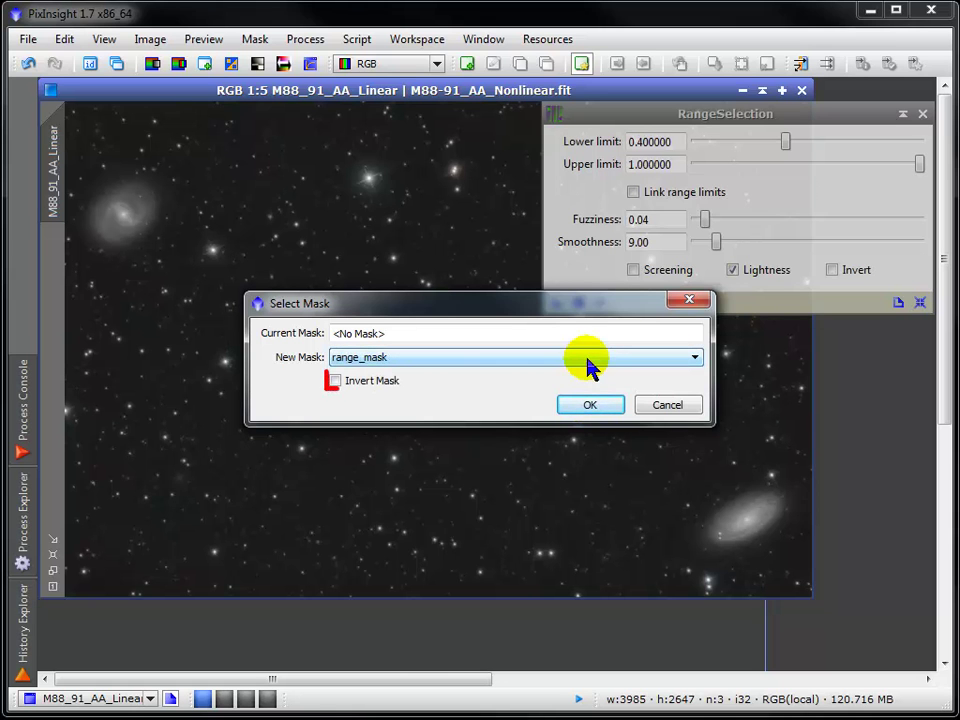
{"action": "left_click", "coordinate": [590, 405]}
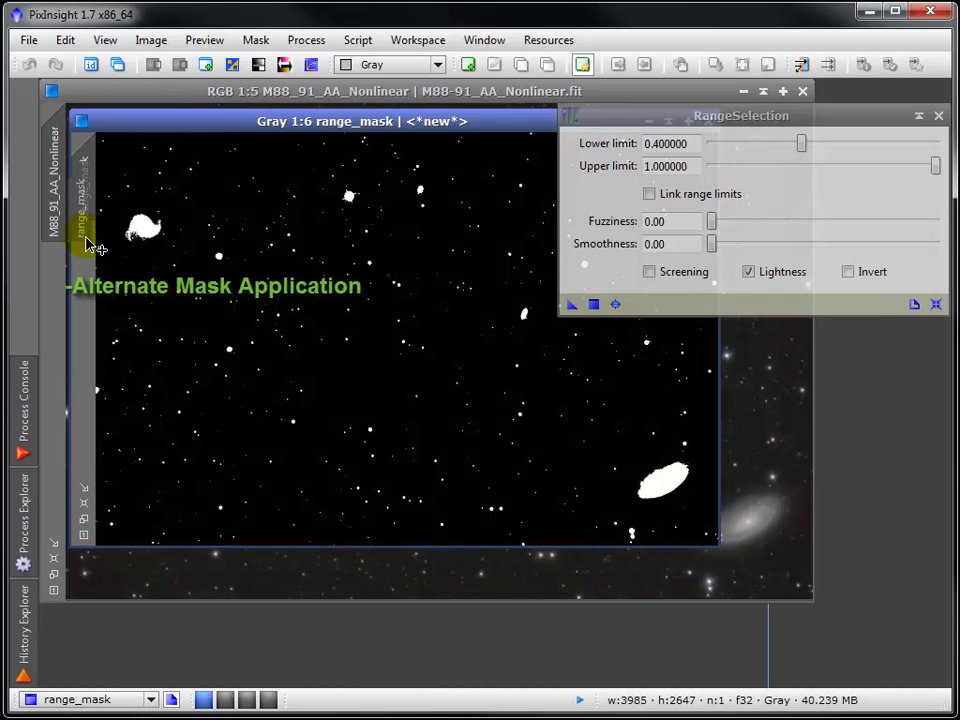
{"action": "left_click_drag", "start_coordinate": [88, 245], "coordinate": [64, 320]}
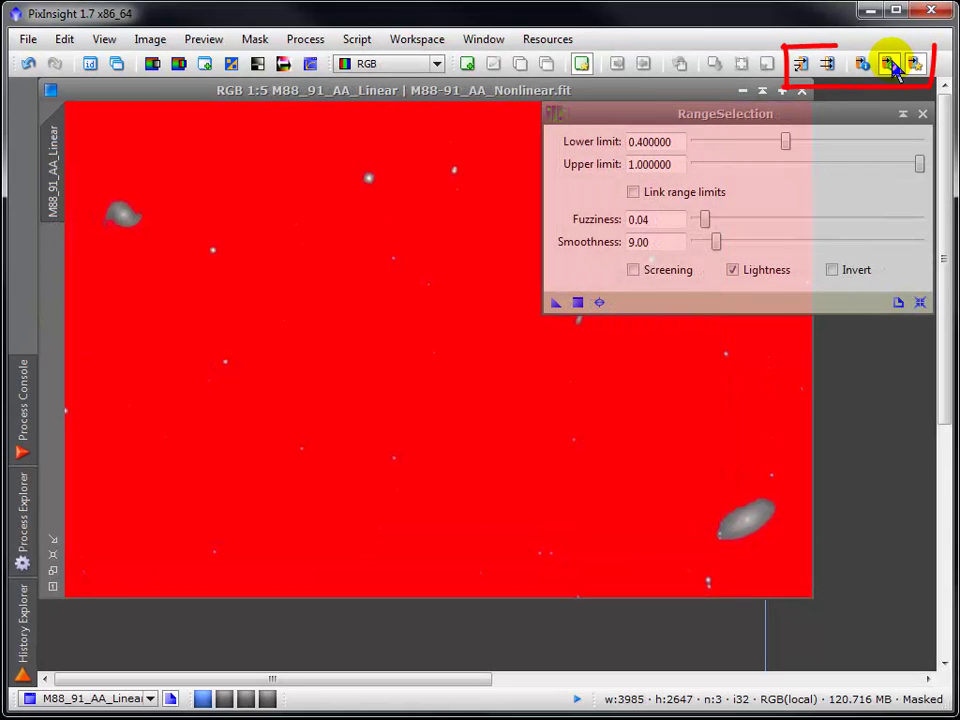
{"action": "left_click", "coordinate": [889, 64]}
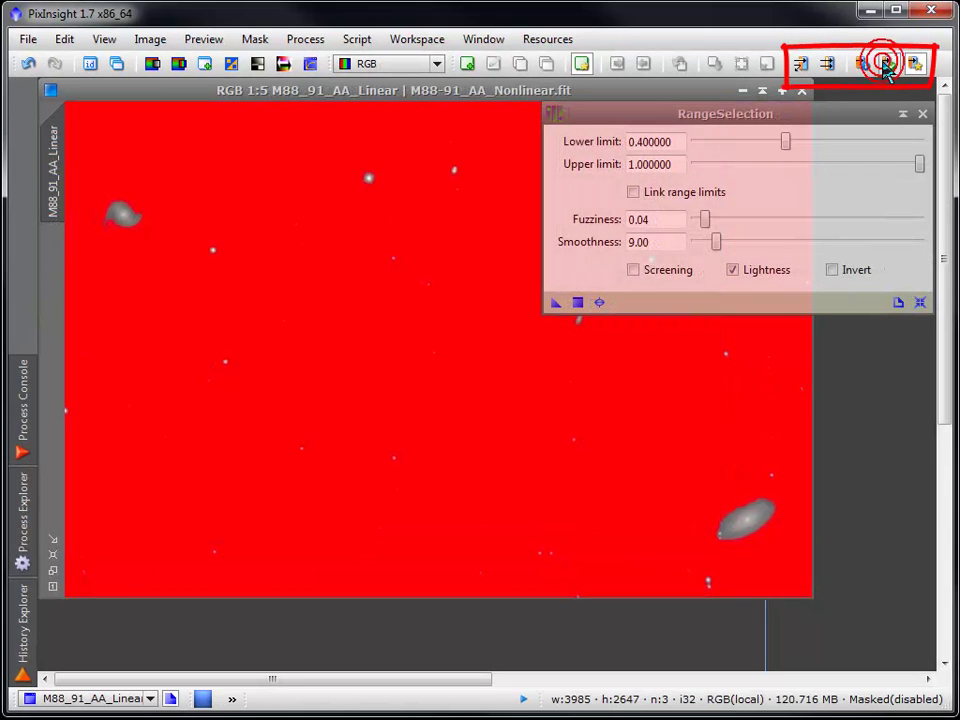
{"action": "left_click", "coordinate": [889, 64]}
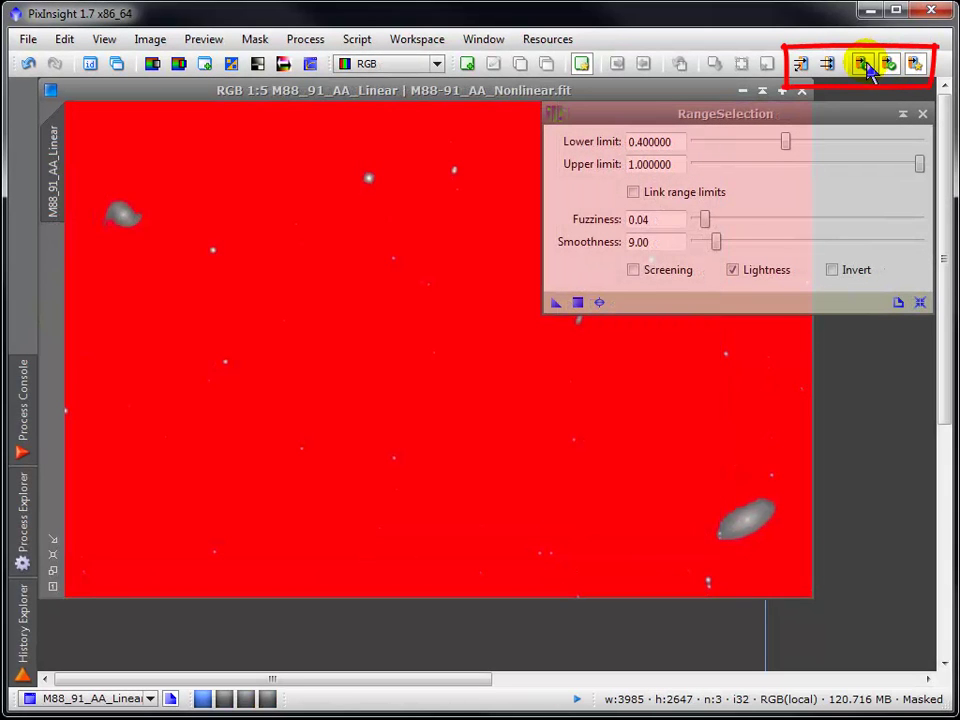
{"action": "left_click", "coordinate": [864, 65]}
{"action": "left_click", "coordinate": [864, 65]}
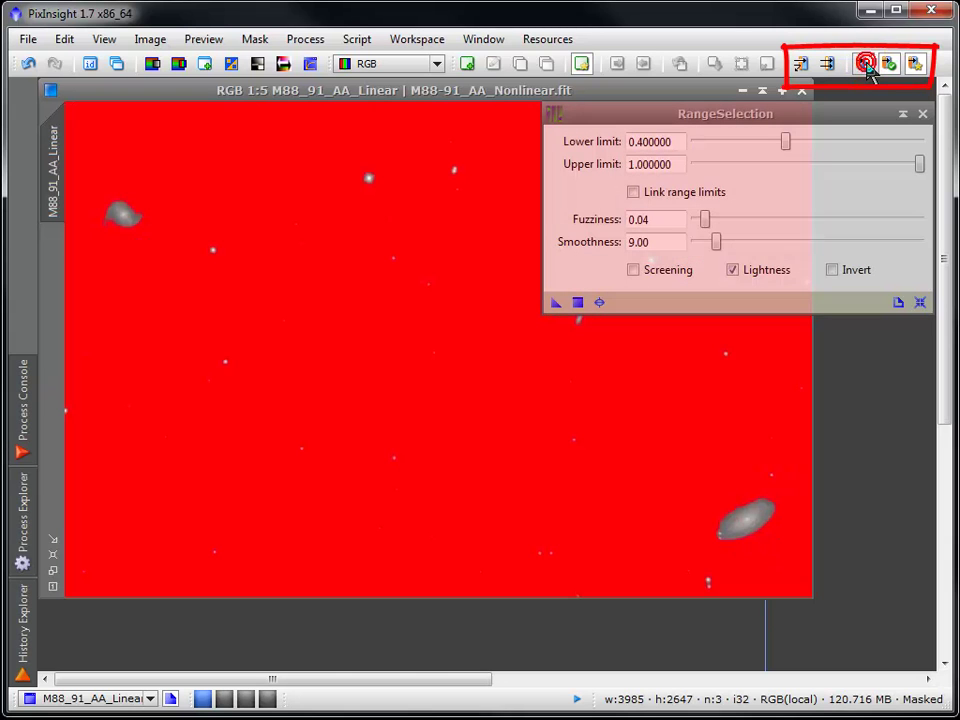
{"action": "left_click", "coordinate": [829, 64]}
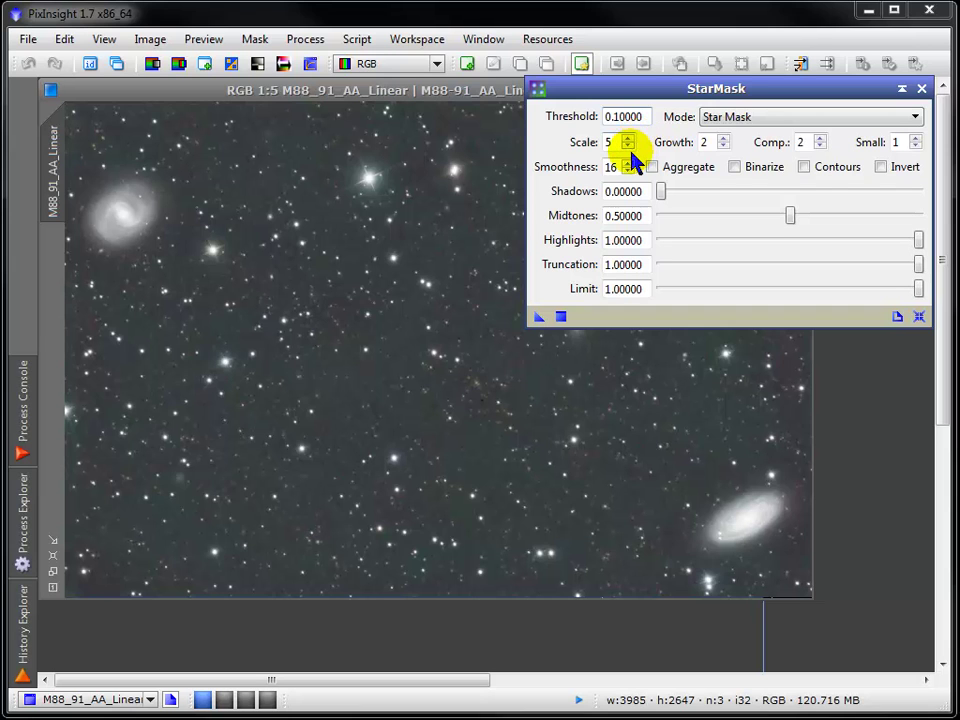
Switch from RangeSelection to StarMask, keeping threshold 0.1, scale 5, smoothness 16, Binarize off.
{"action": "mouse_move", "coordinate": [626, 172]}
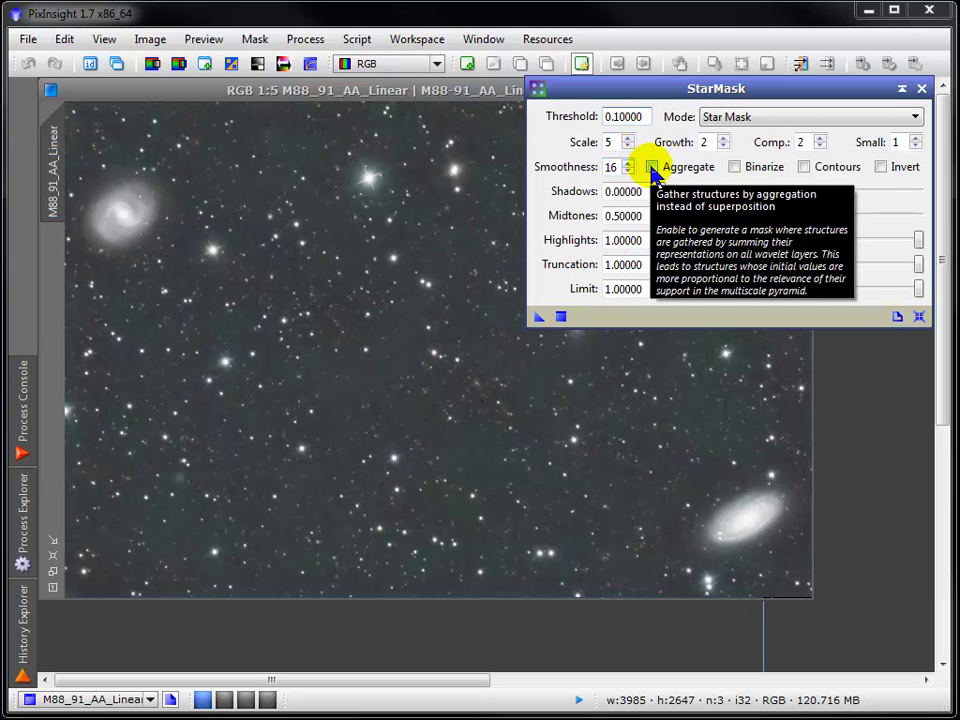
{"action": "mouse_move", "coordinate": [731, 172]}
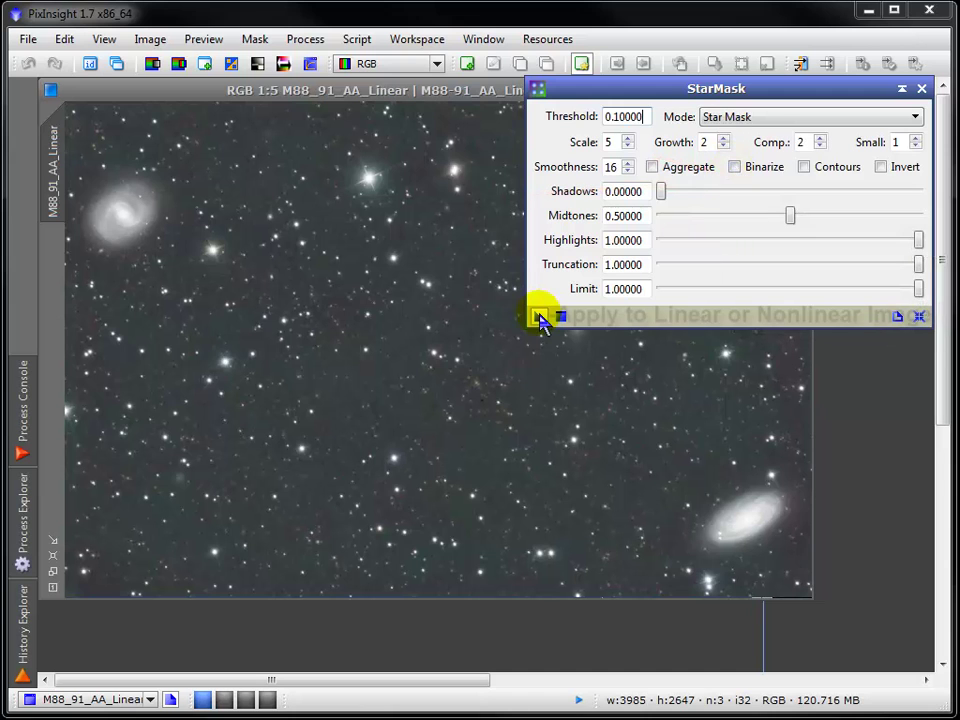
Apply StarMask to M88_91_AA_Linear to create star_mask, close StarMask, and move the new window.
{"action": "mouse_move", "coordinate": [539, 316]}
{"action": "left_mouse_down"}
{"action": "mouse_move", "coordinate": [458, 292]}
{"action": "mouse_move", "coordinate": [421, 316]}
{"action": "mouse_move", "coordinate": [422, 334]}
{"action": "left_mouse_up"}
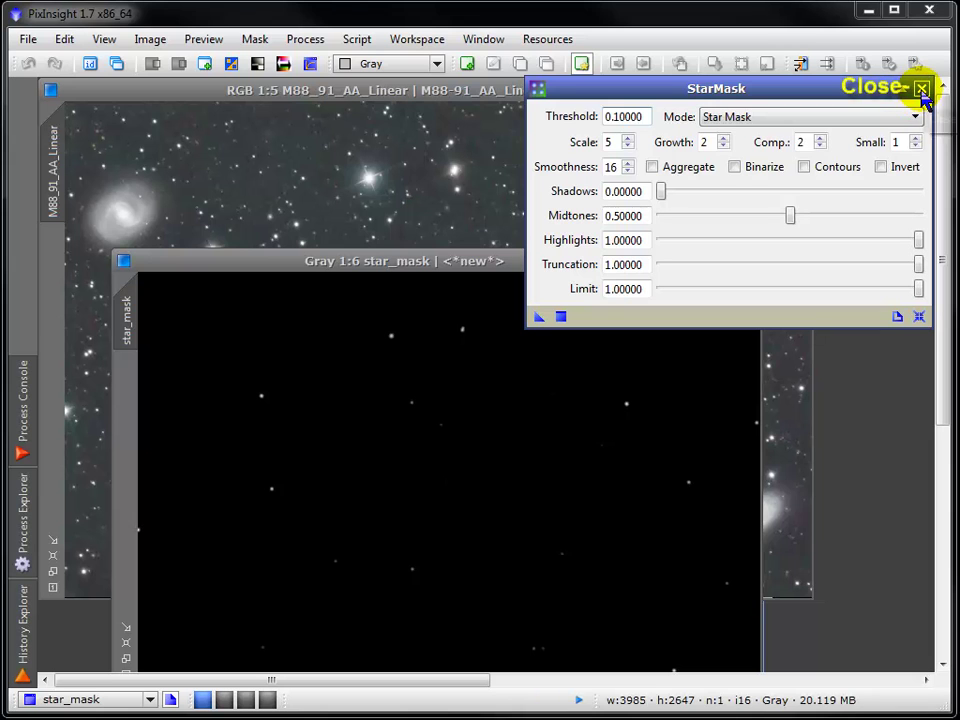
{"action": "left_click", "coordinate": [922, 90]}
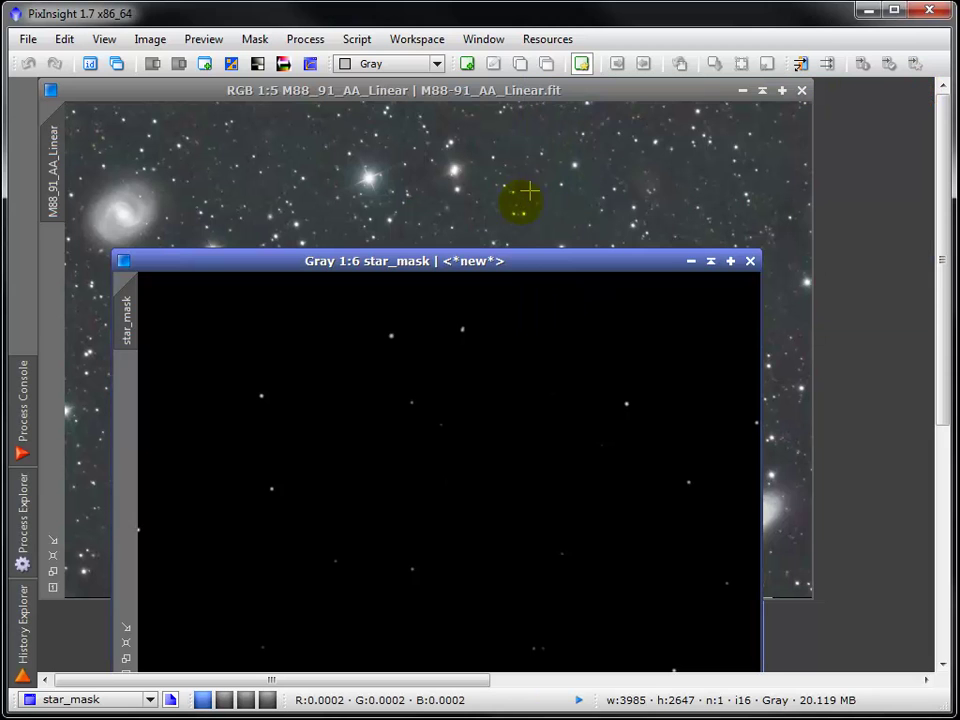
{"action": "left_click_drag", "start_coordinate": [510, 254], "coordinate": [443, 101]}
{"action": "scroll", "coordinate": [407, 240], "scroll_direction": "up", "scroll_amount": 1}
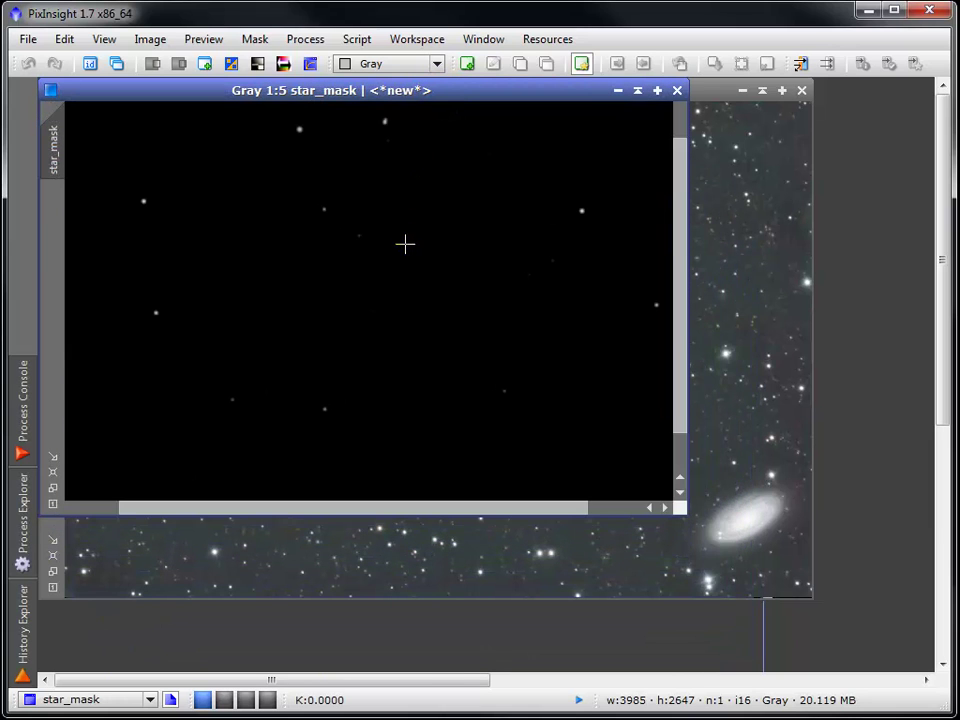
Fit the star_mask view to its window and widen the window to the right.
{"action": "left_click", "coordinate": [62, 457]}
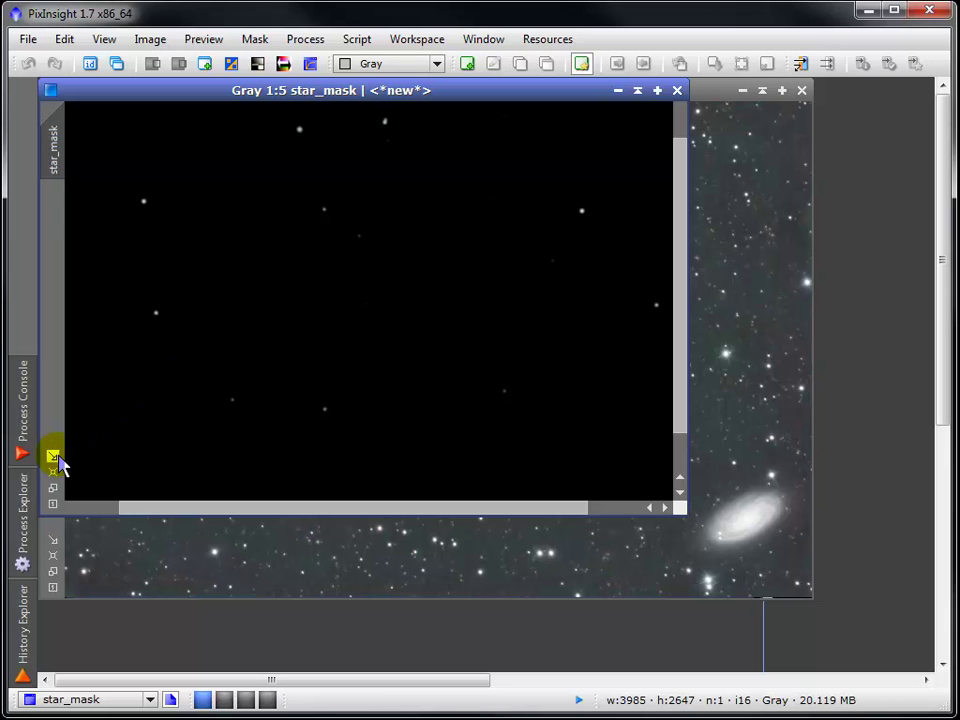
{"action": "left_click", "coordinate": [56, 457]}
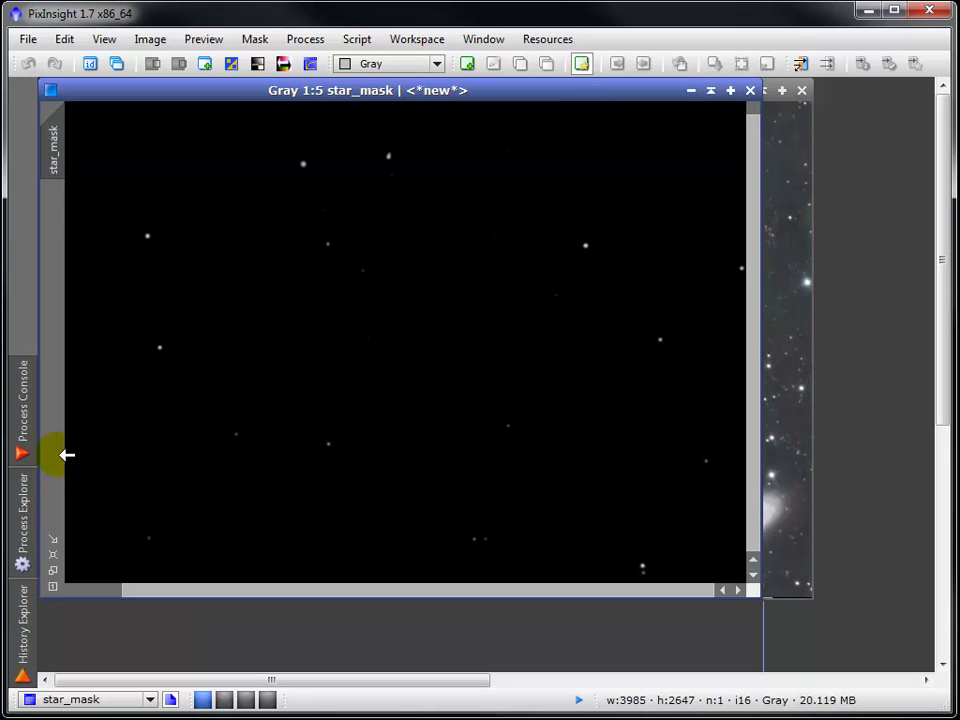
{"action": "left_click", "coordinate": [757, 372]}
{"action": "left_click_drag", "start_coordinate": [760, 362], "coordinate": [808, 364]}
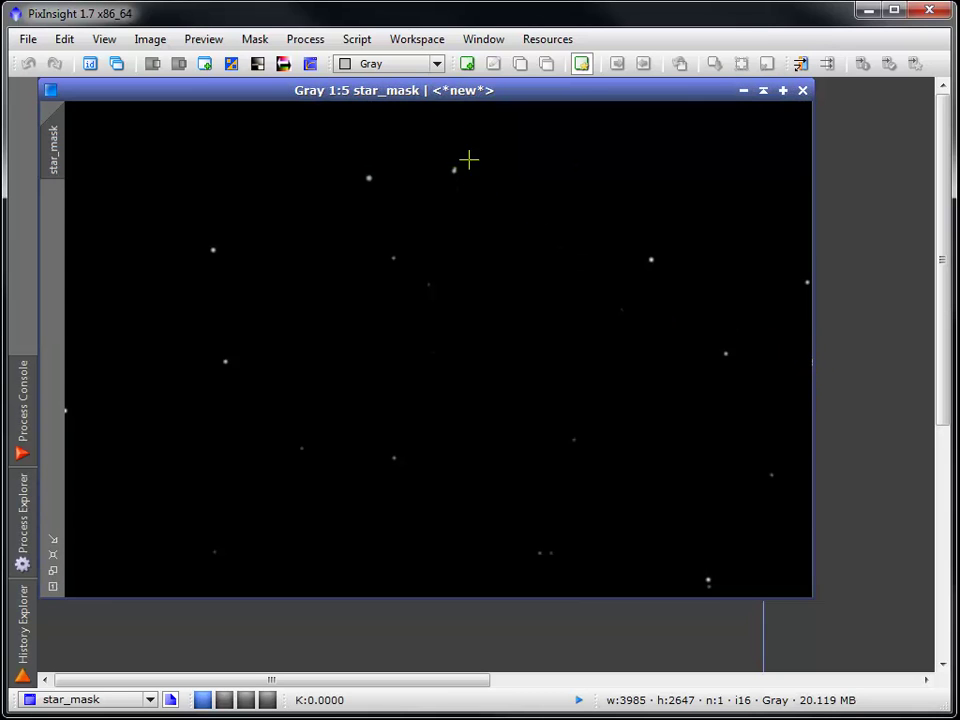
Place the star_mask window over the galaxy image and collapse it to its title bar.
{"action": "left_click", "coordinate": [478, 89]}
{"action": "left_click_drag", "start_coordinate": [505, 97], "coordinate": [505, 133]}
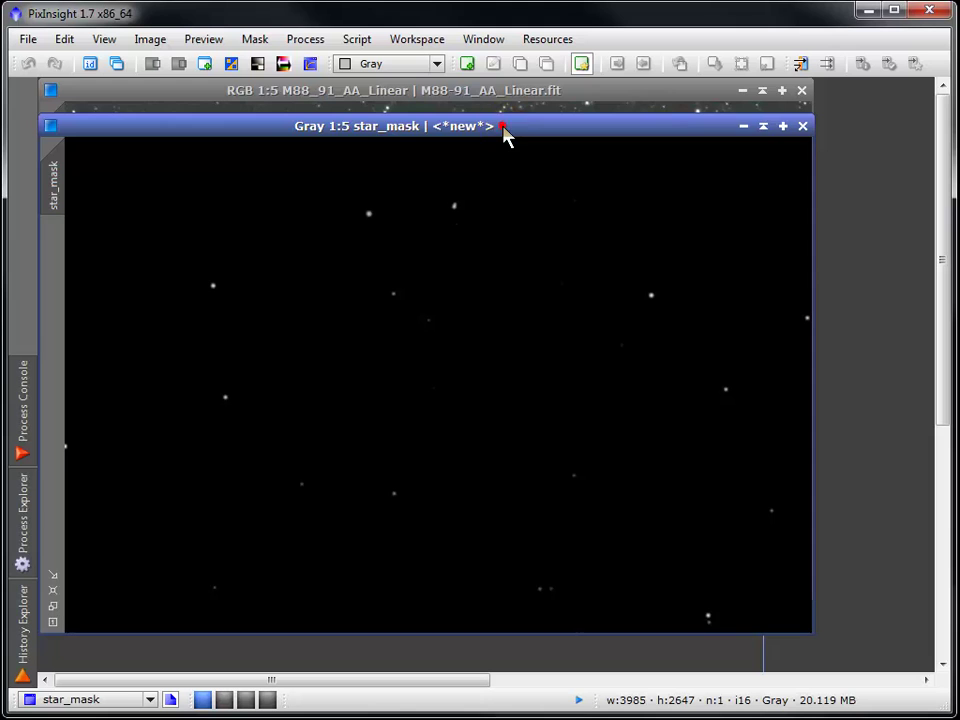
{"action": "left_click_drag", "start_coordinate": [505, 135], "coordinate": [499, 99]}
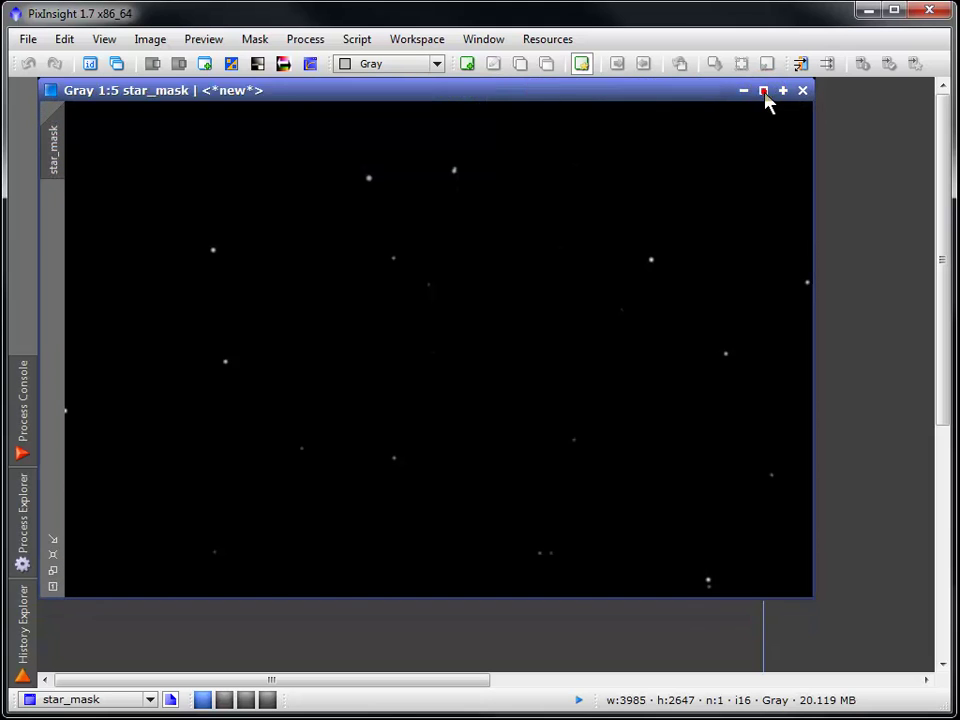
{"action": "left_click", "coordinate": [763, 92]}
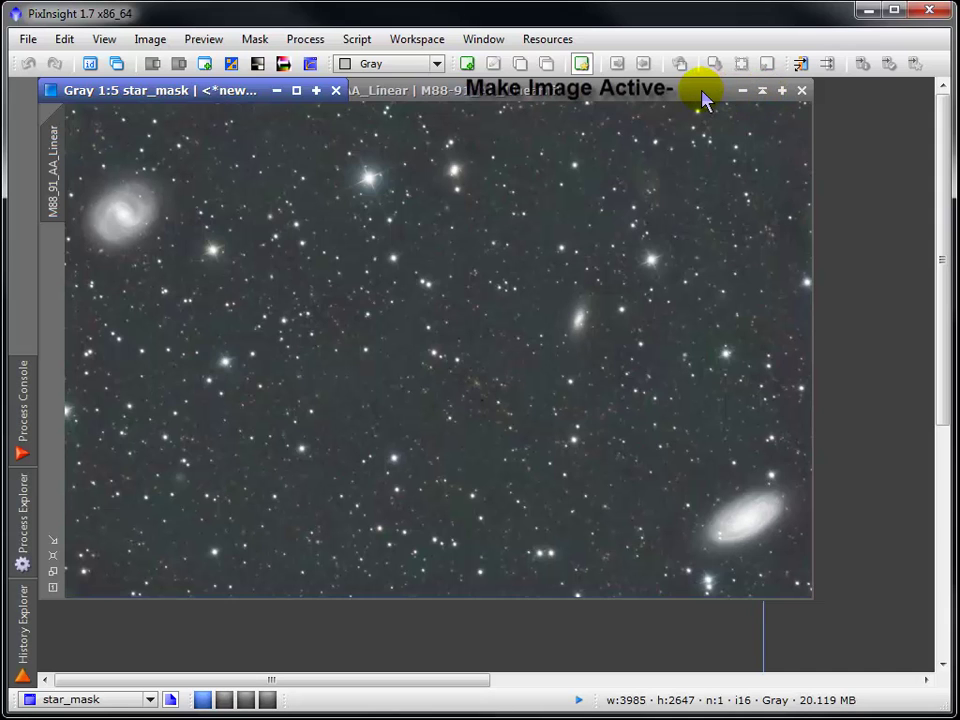
Set inverted star_mask as M88_91_AA_Linear's mask, then hide the red mask overlay.
{"action": "left_click", "coordinate": [703, 97]}
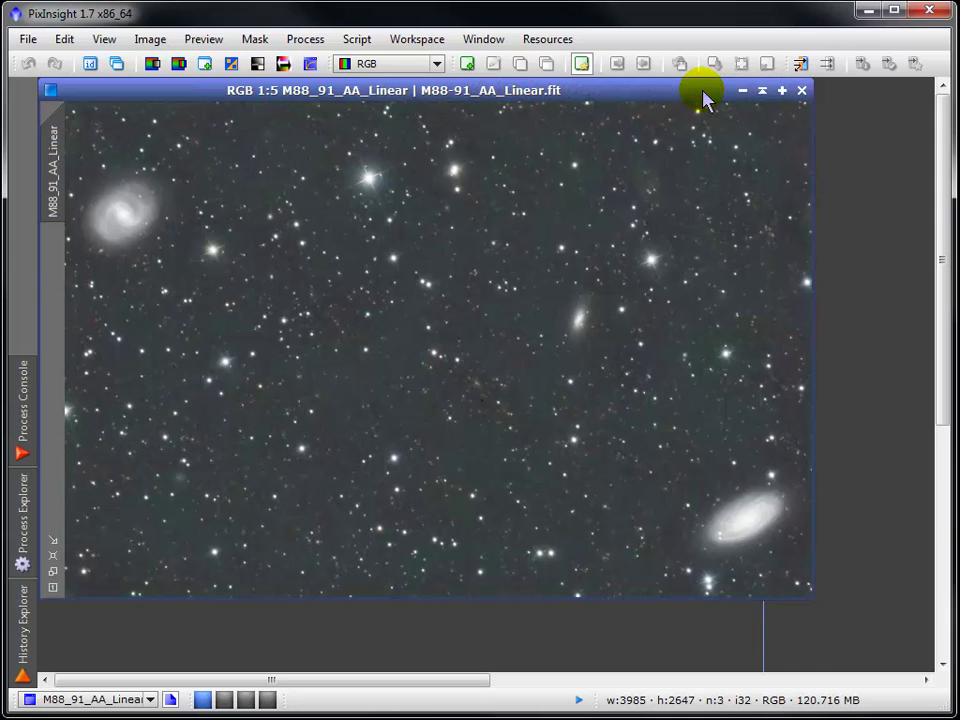
{"action": "left_click", "coordinate": [801, 66]}
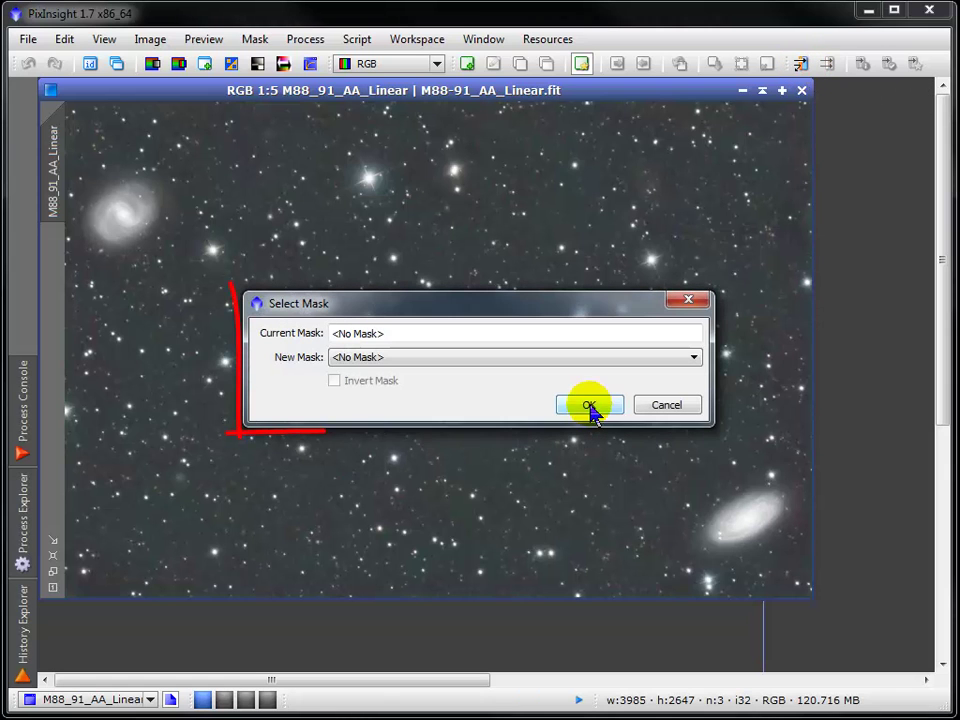
{"action": "scroll", "coordinate": [584, 358], "scroll_direction": "down", "scroll_amount": 1}
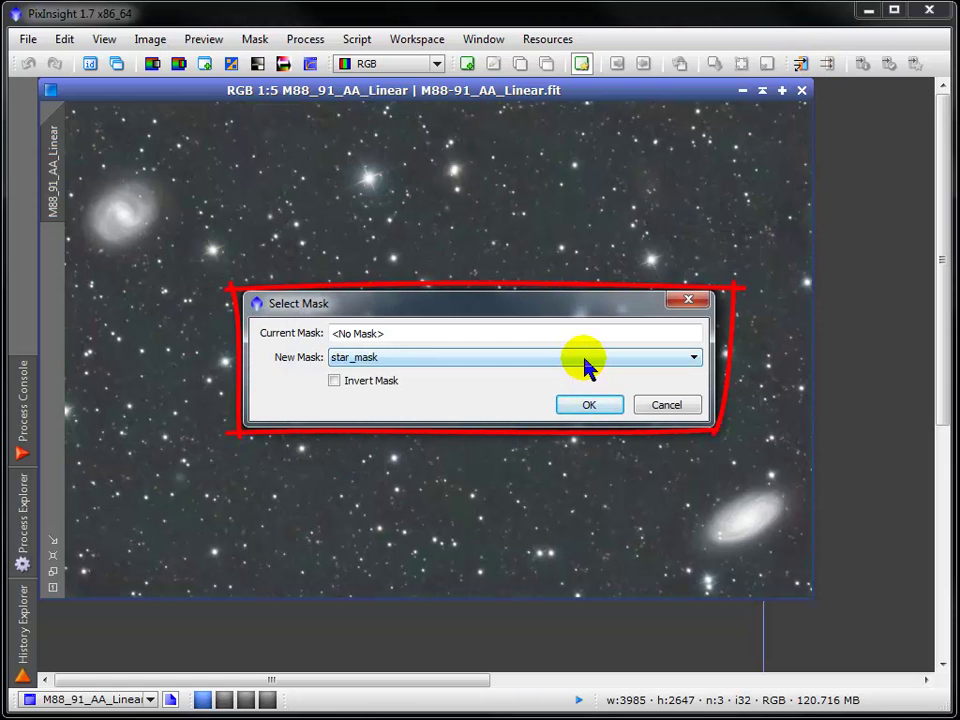
{"action": "left_click", "coordinate": [339, 382]}
{"action": "left_click", "coordinate": [597, 406]}
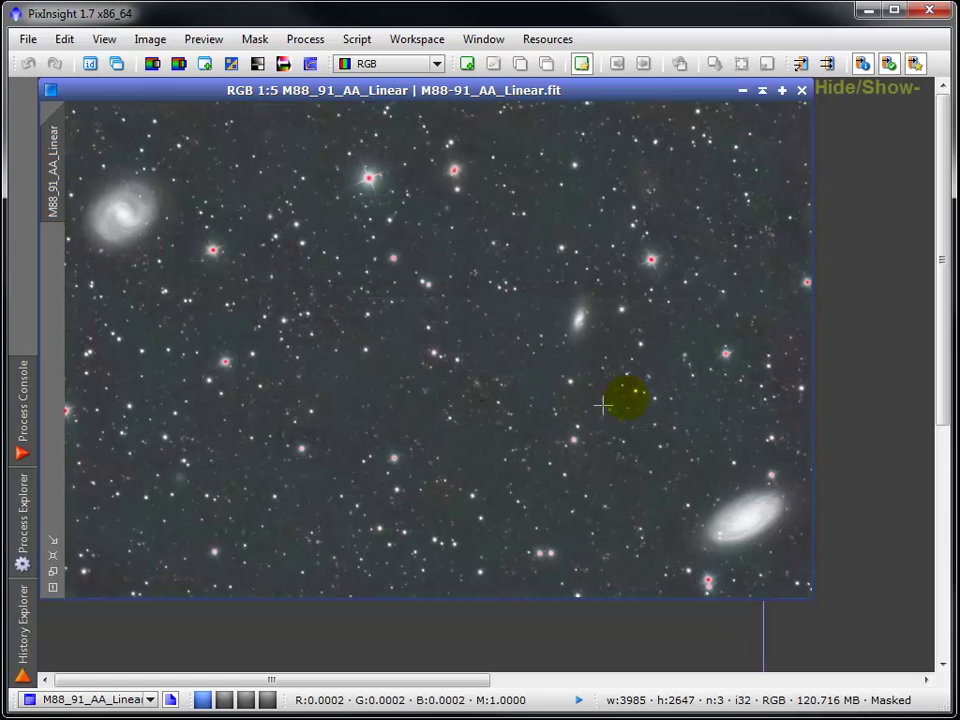
{"action": "left_click", "coordinate": [916, 66]}
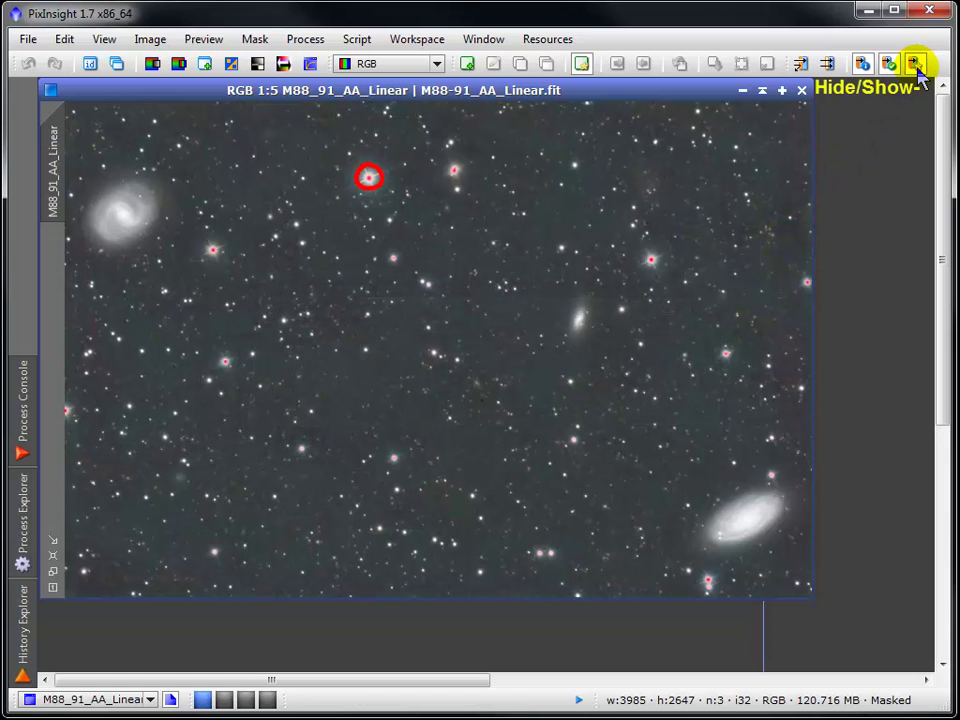
{"action": "left_click", "coordinate": [916, 66]}
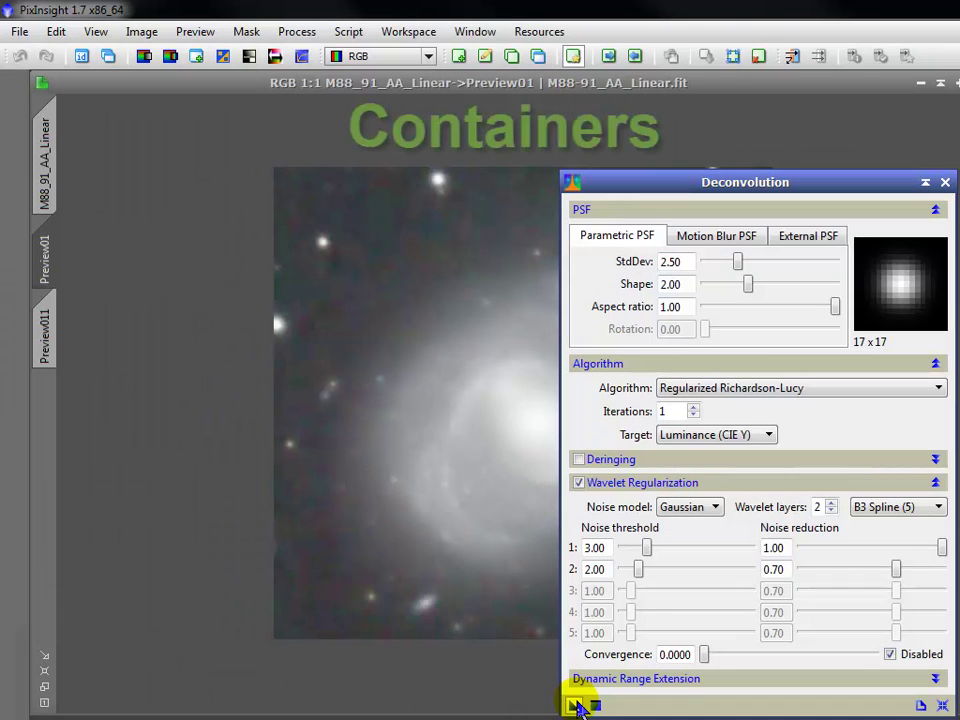
Apply ACDNR (StdDev 1.5, amount 0.90, 3 iterations, star protection) to the masked image.
{"action": "left_click_drag", "start_coordinate": [577, 706], "coordinate": [505, 425]}
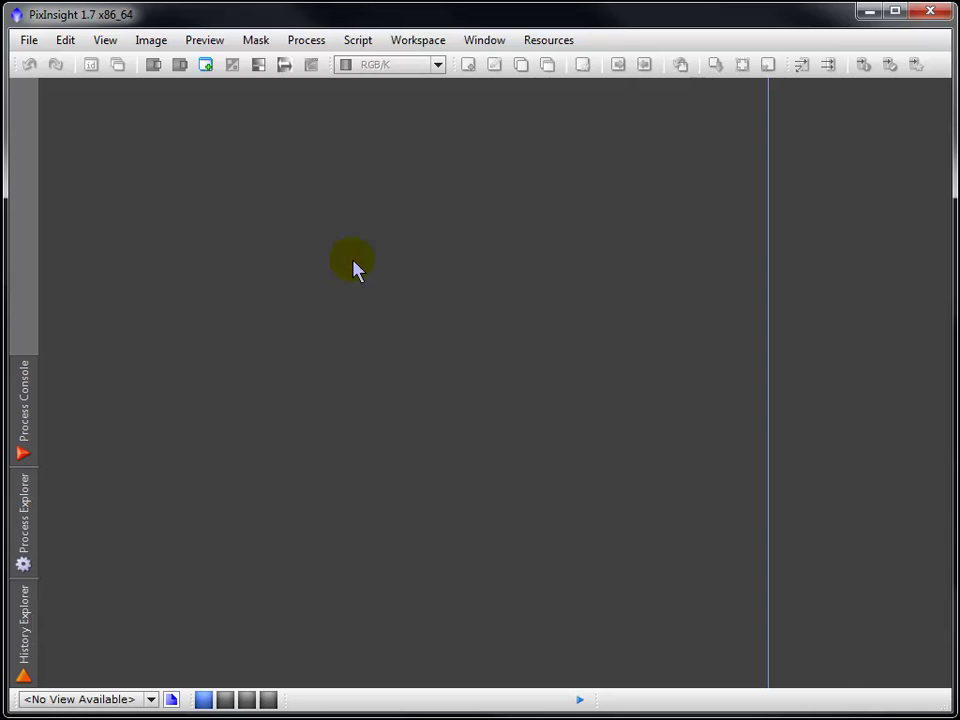
Create a new ImageContainer holding the four NGC7129 NoFilt FITS frames.
{"action": "right_click", "coordinate": [355, 268]}
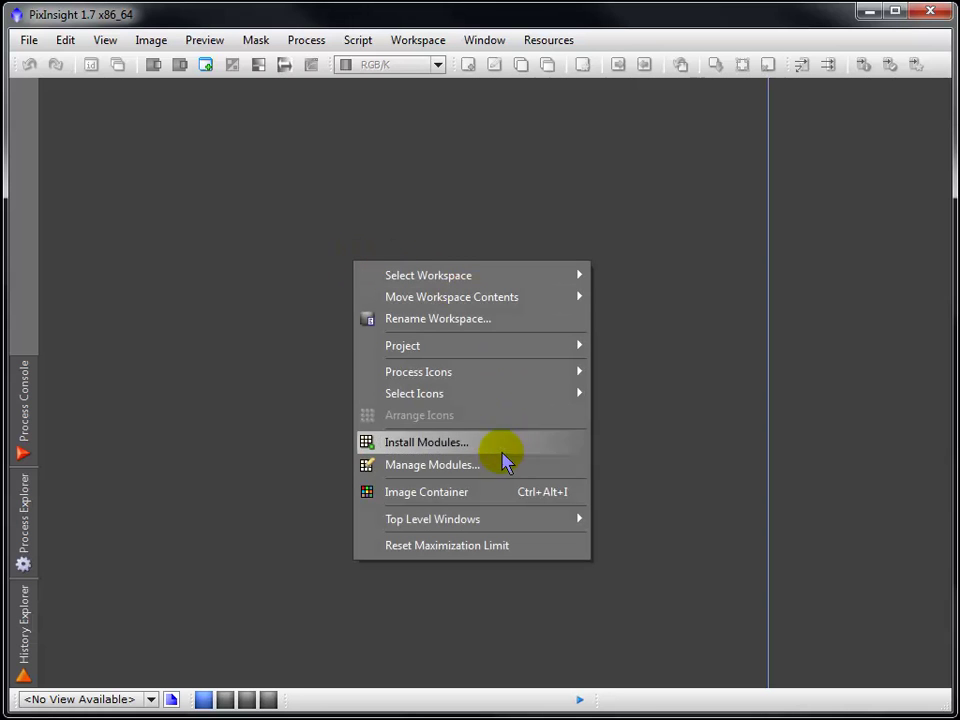
{"action": "left_click", "coordinate": [493, 491]}
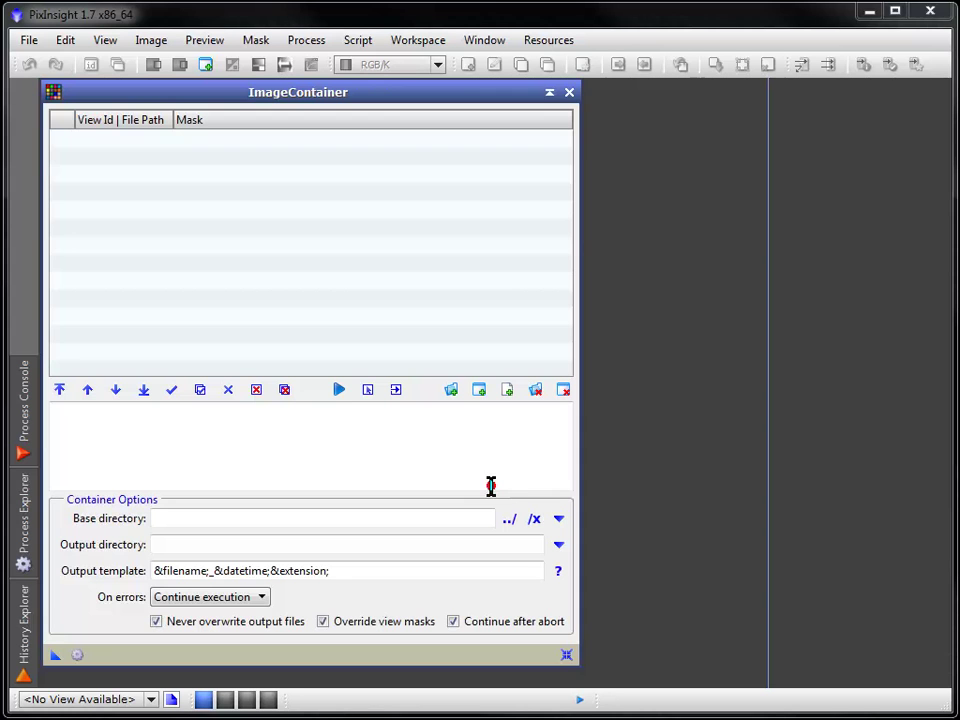
{"action": "left_click", "coordinate": [455, 395]}
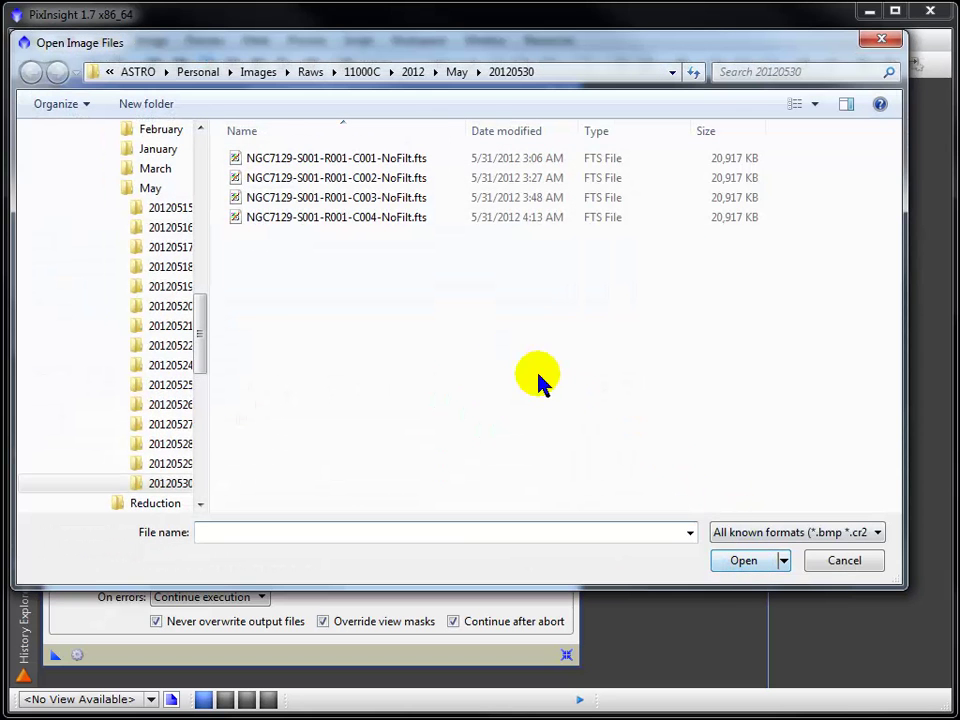
{"action": "left_click_drag", "start_coordinate": [218, 146], "coordinate": [575, 352]}
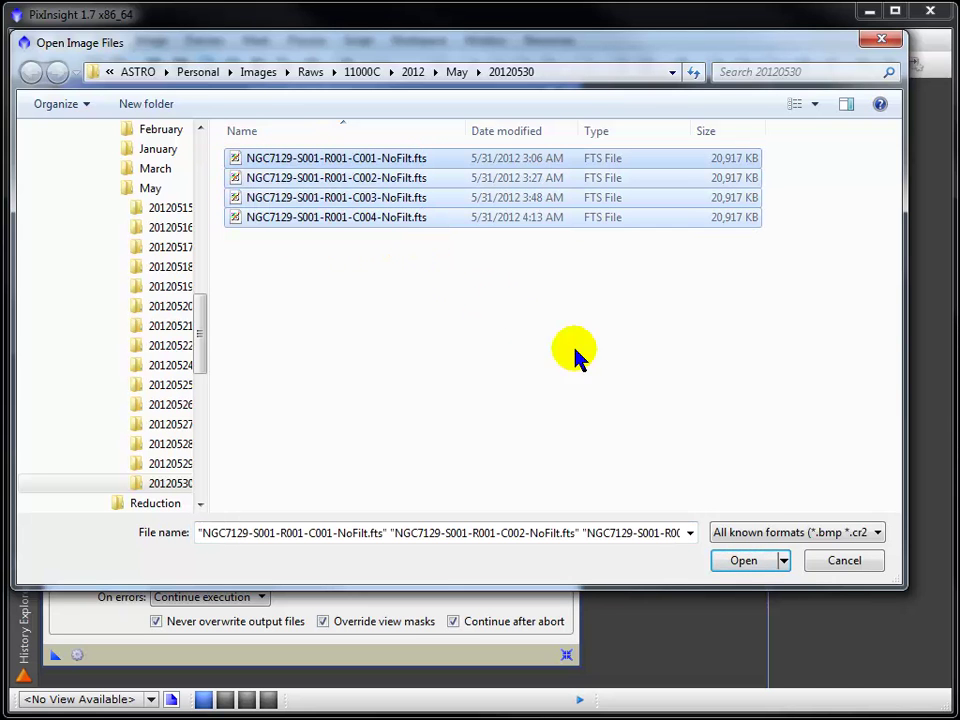
{"action": "left_click", "coordinate": [743, 561]}
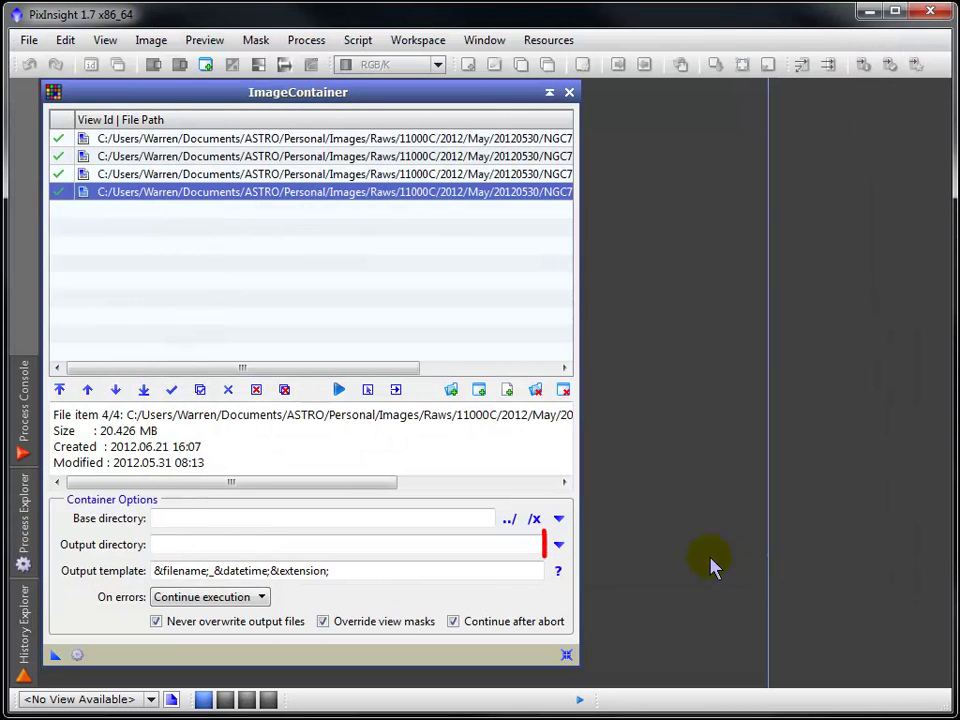
Set the container's output directory to C:/Program Files/PixInsight/Preprocessing.
{"action": "left_click", "coordinate": [565, 545]}
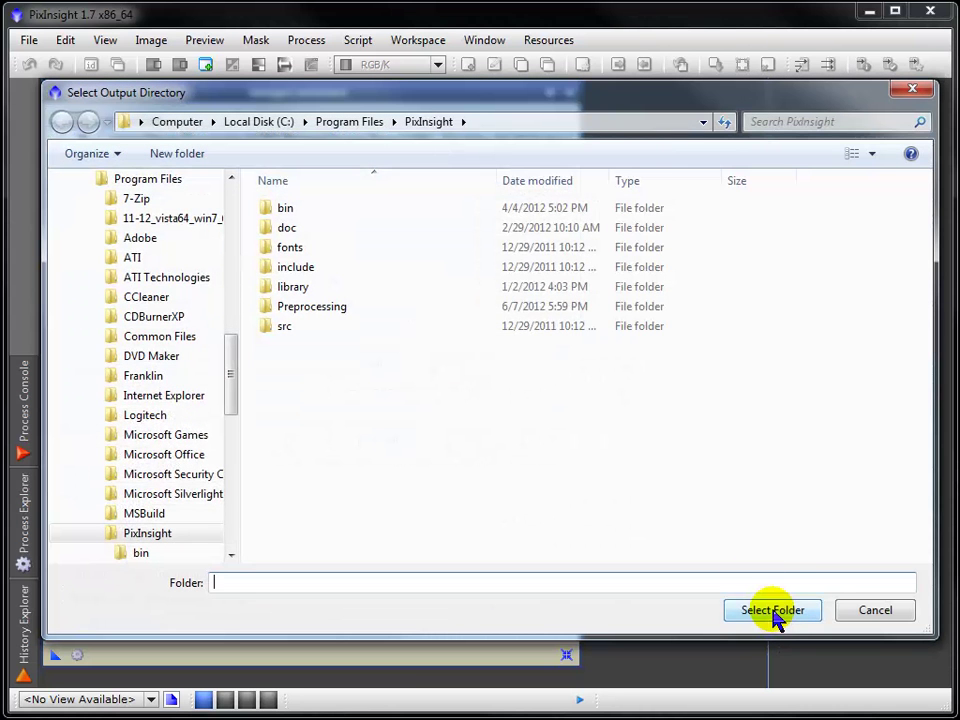
{"action": "double_click", "coordinate": [337, 306]}
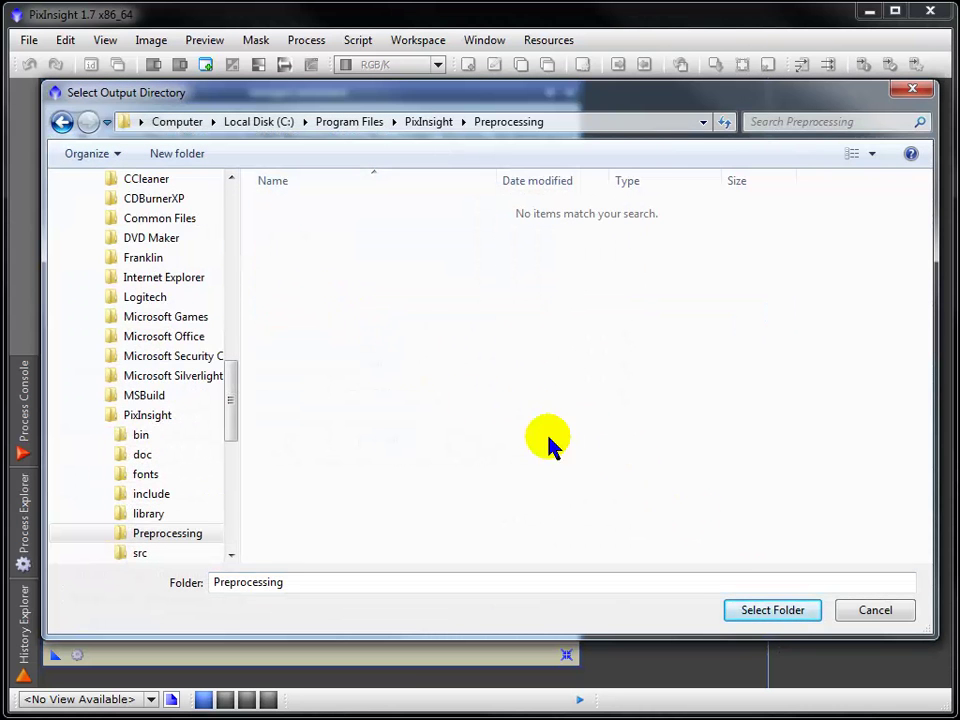
{"action": "left_click", "coordinate": [806, 614]}
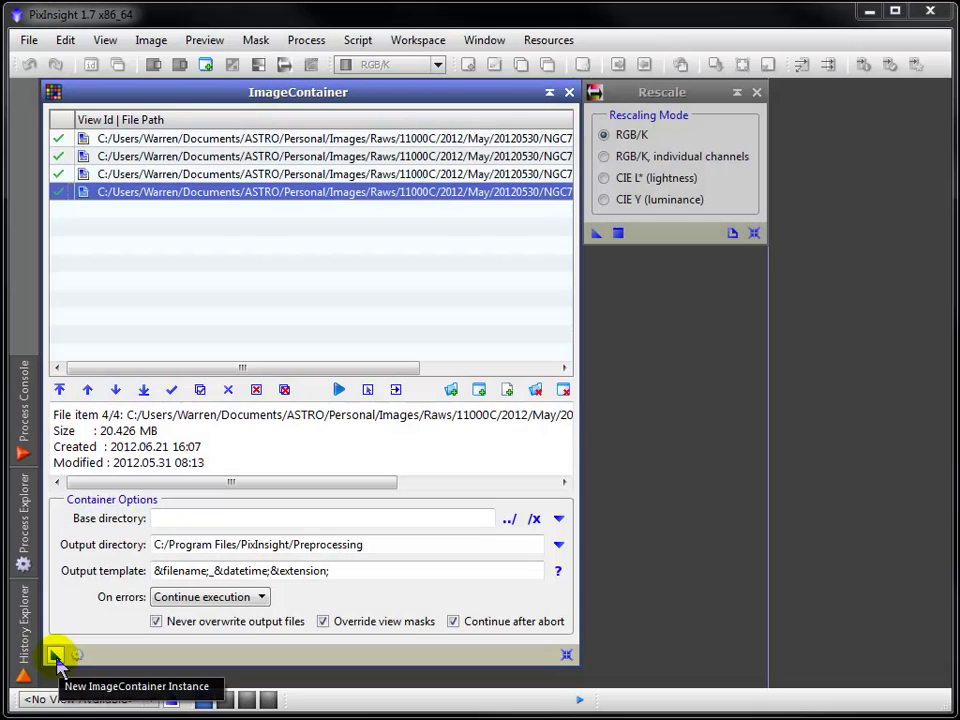
Save the ImageContainer as a workspace instance and check the Preprocessing folder's contents.
{"action": "left_click_drag", "start_coordinate": [55, 655], "coordinate": [669, 233]}
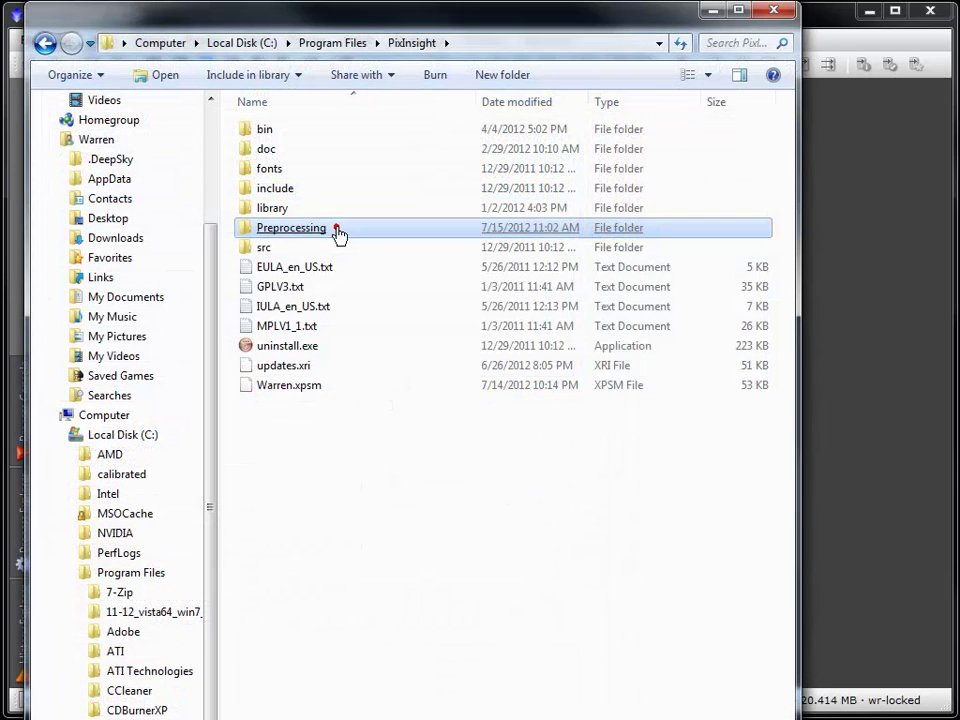
{"action": "double_click", "coordinate": [291, 228]}
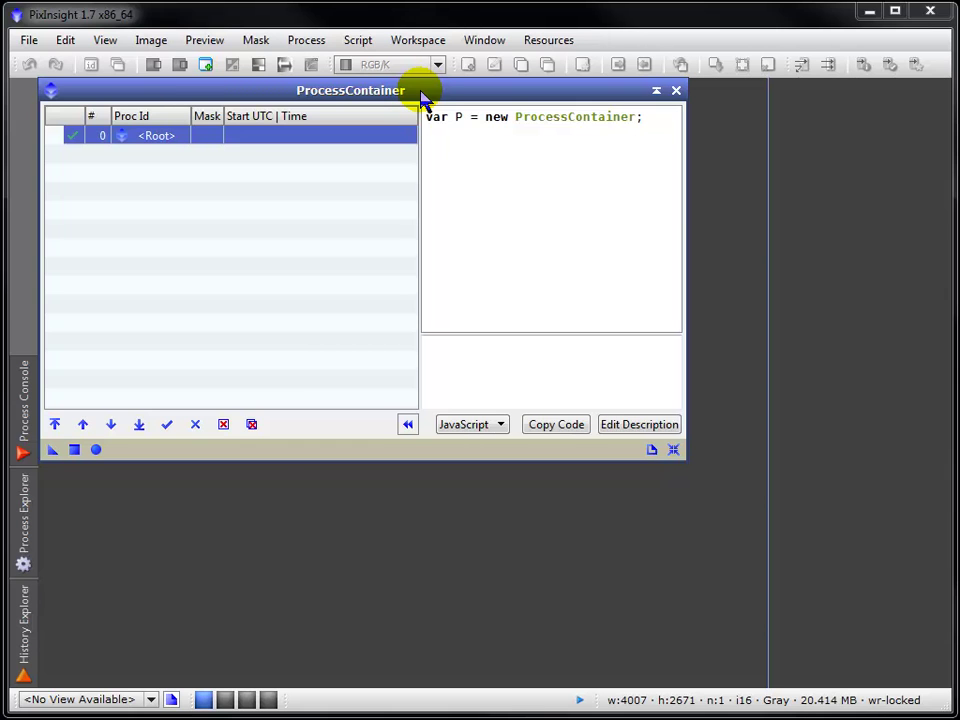
Add AutoHistogram as the first process in the ProcessContainer.
{"action": "left_click", "coordinate": [28, 550]}
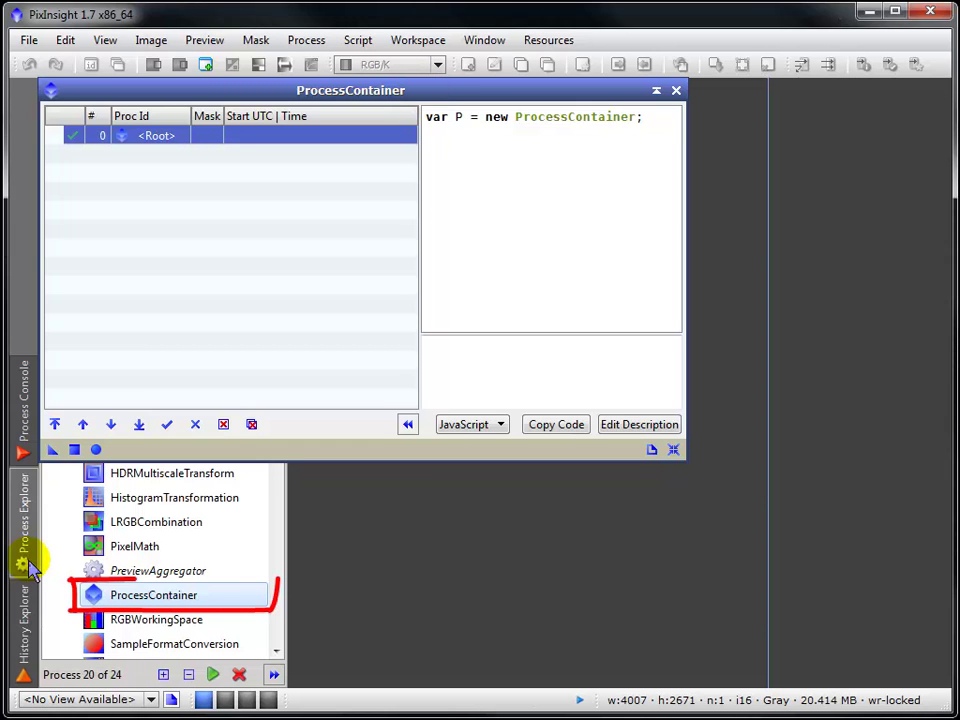
{"action": "left_click", "coordinate": [205, 600]}
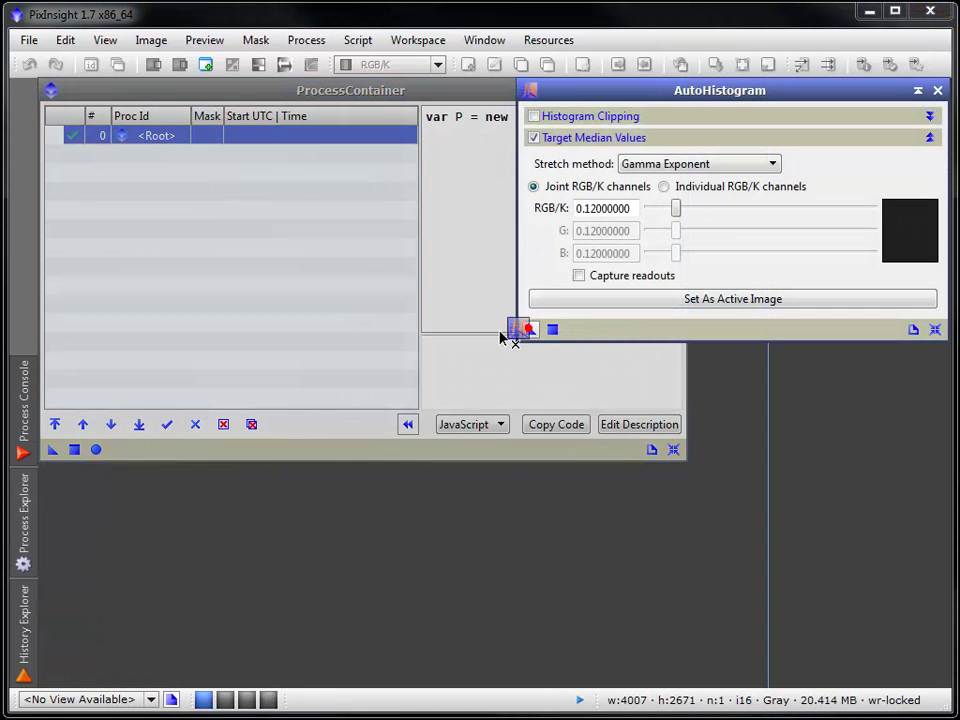
{"action": "left_click_drag", "start_coordinate": [500, 337], "coordinate": [278, 165]}
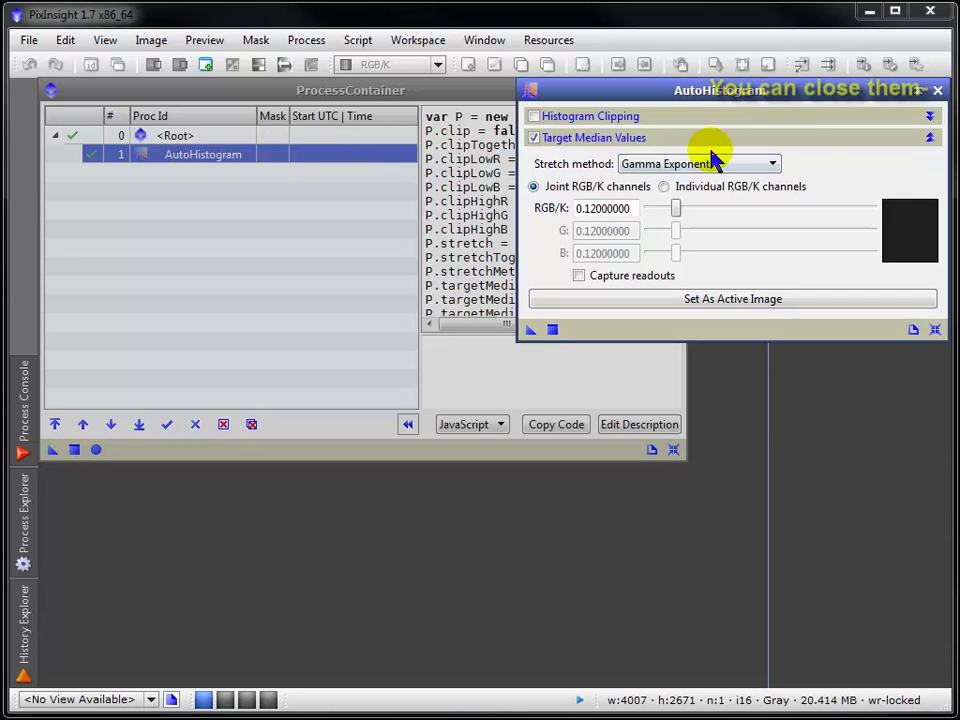
{"action": "left_click", "coordinate": [937, 91]}
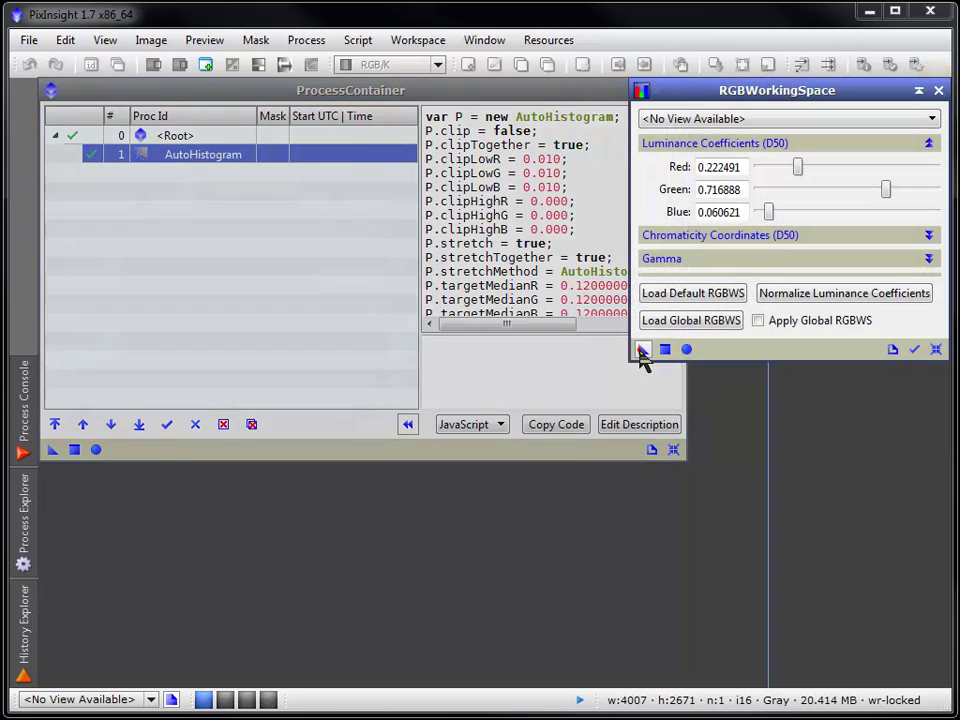
Add RGBWorkingSpace after AutoHistogram, then apply the container's processes to the open image.
{"action": "left_click_drag", "start_coordinate": [642, 349], "coordinate": [207, 188]}
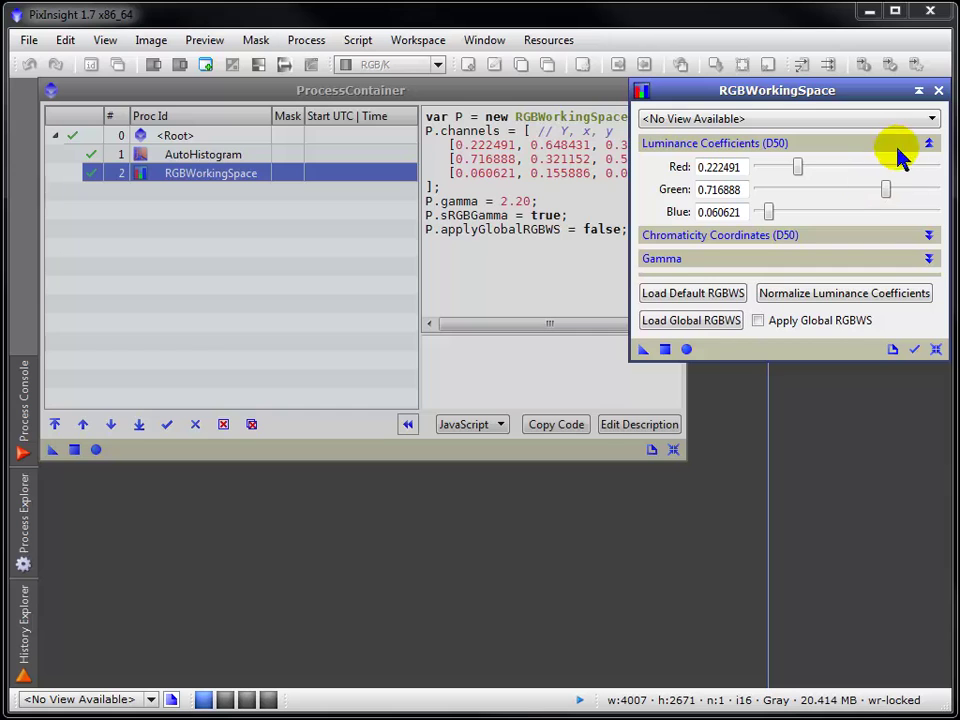
{"action": "left_click", "coordinate": [938, 91]}
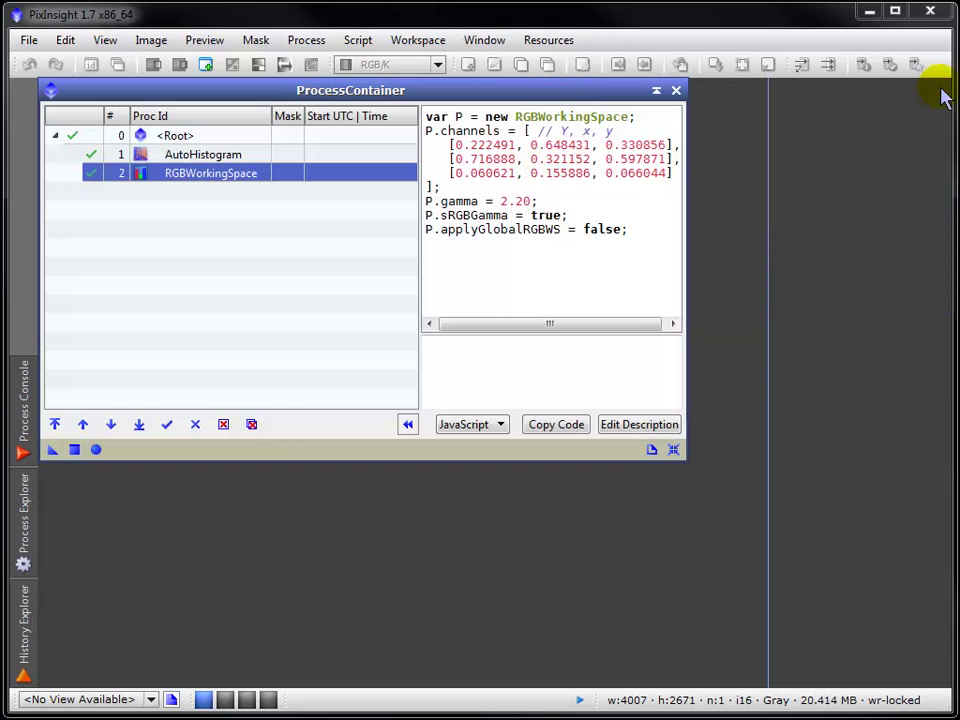
{"action": "left_click", "coordinate": [274, 428]}
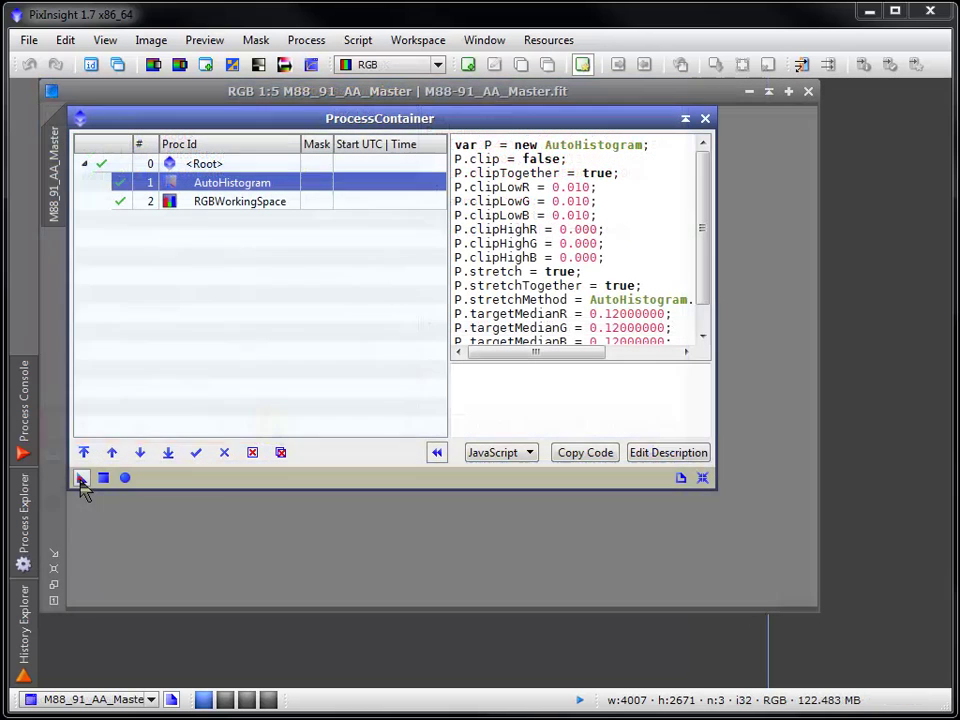
{"action": "left_click_drag", "start_coordinate": [79, 479], "coordinate": [394, 552]}
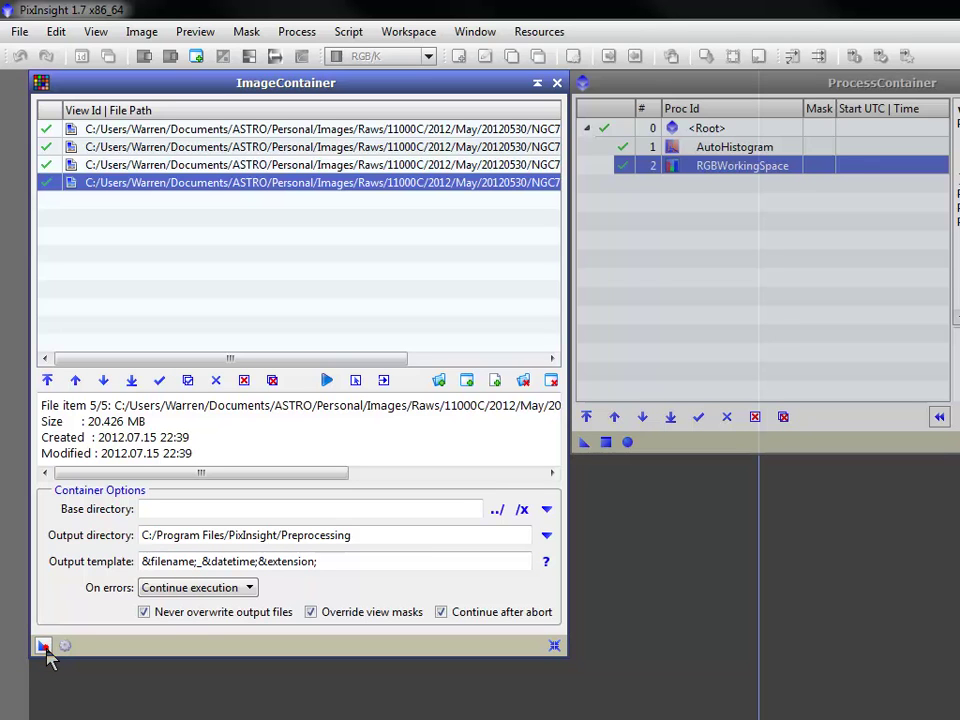
Batch-run the ProcessContainer over the four NGC7129 frames in the ImageContainer.
{"action": "left_click_drag", "start_coordinate": [45, 647], "coordinate": [656, 447]}
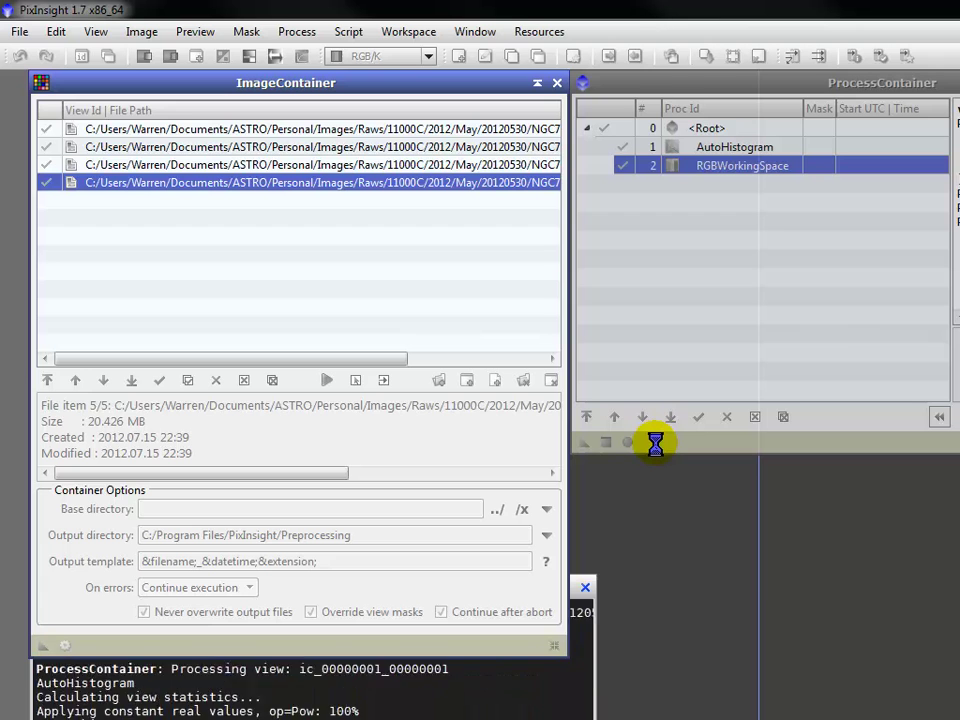